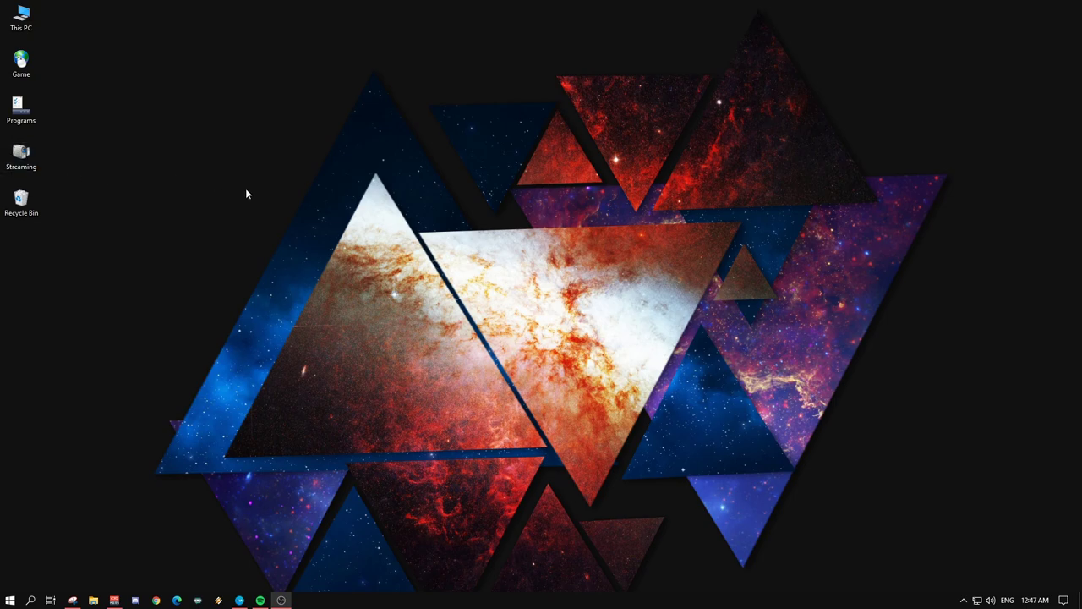
Open NVIDIA Control Panel from the desktop and go to the page for adjusting image settings with preview.
right_click(518, 267)
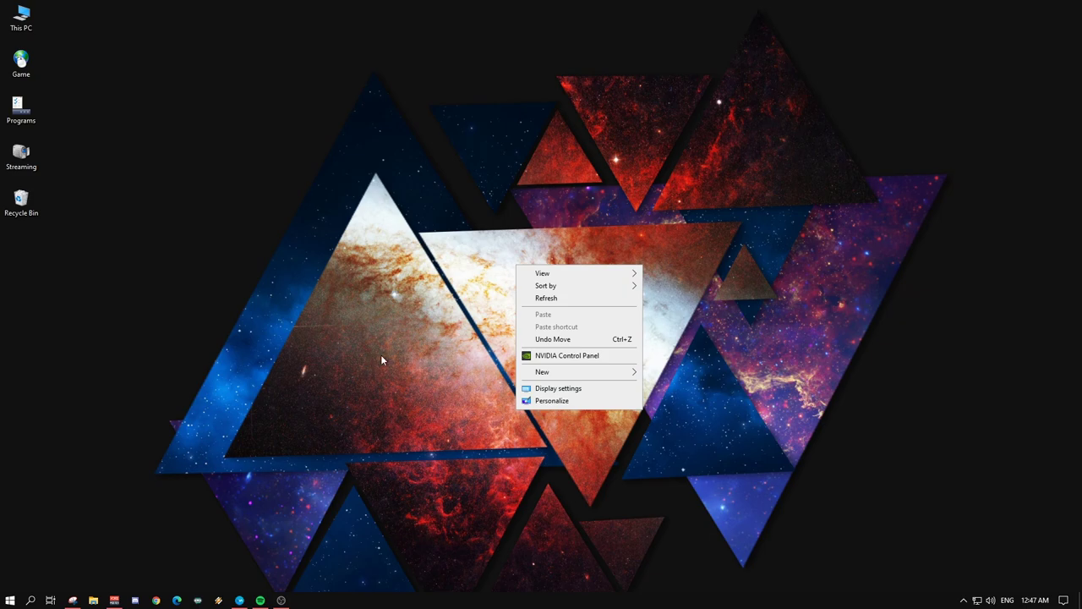
left_click(599, 358)
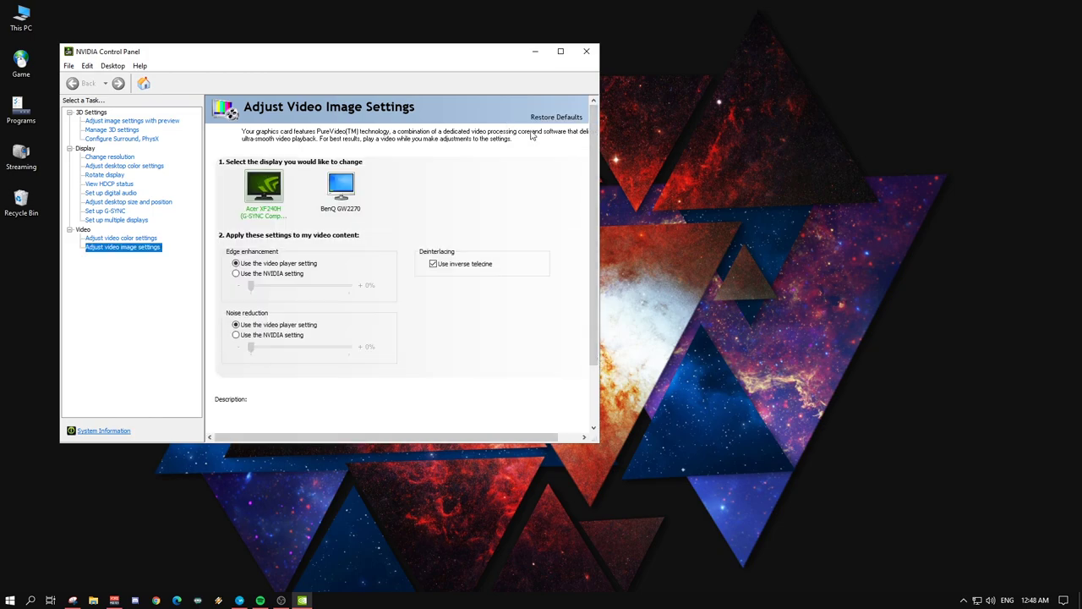
key("Up")
left_click(155, 122)
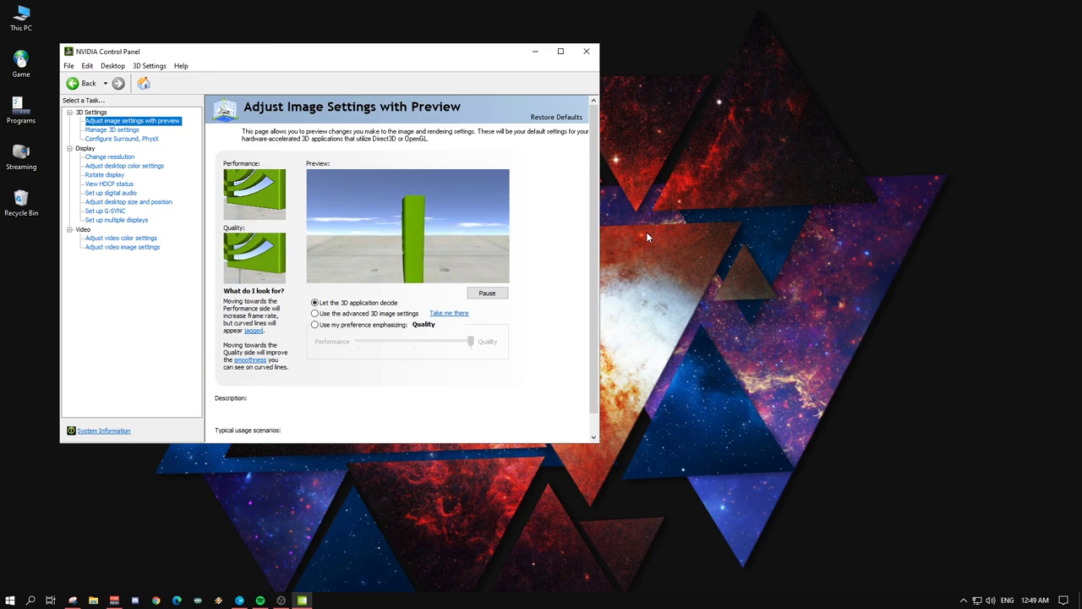
left_click_drag(339, 54, 518, 72)
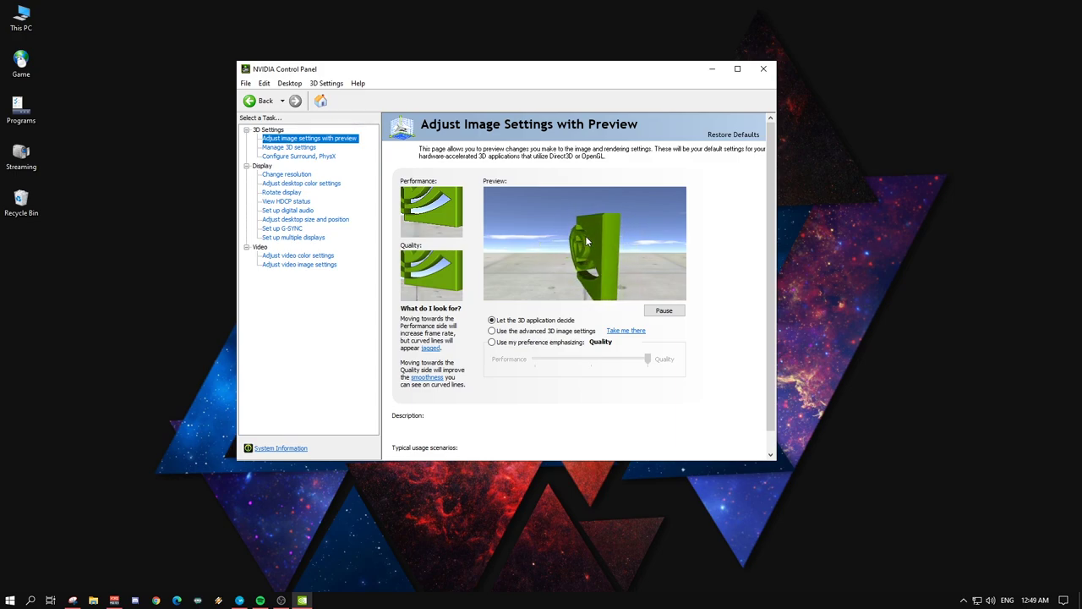
Choose the custom image preference, set its emphasis fully to Performance, and apply the change.
left_click(493, 341)
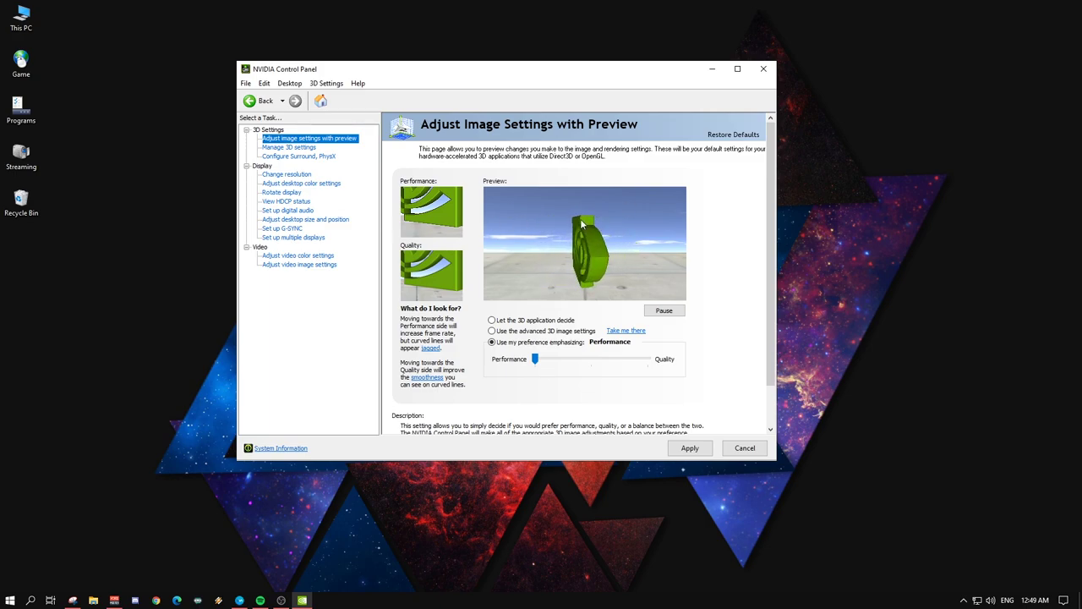
key("Right")
key("Right")
key("Right")
key("Right")
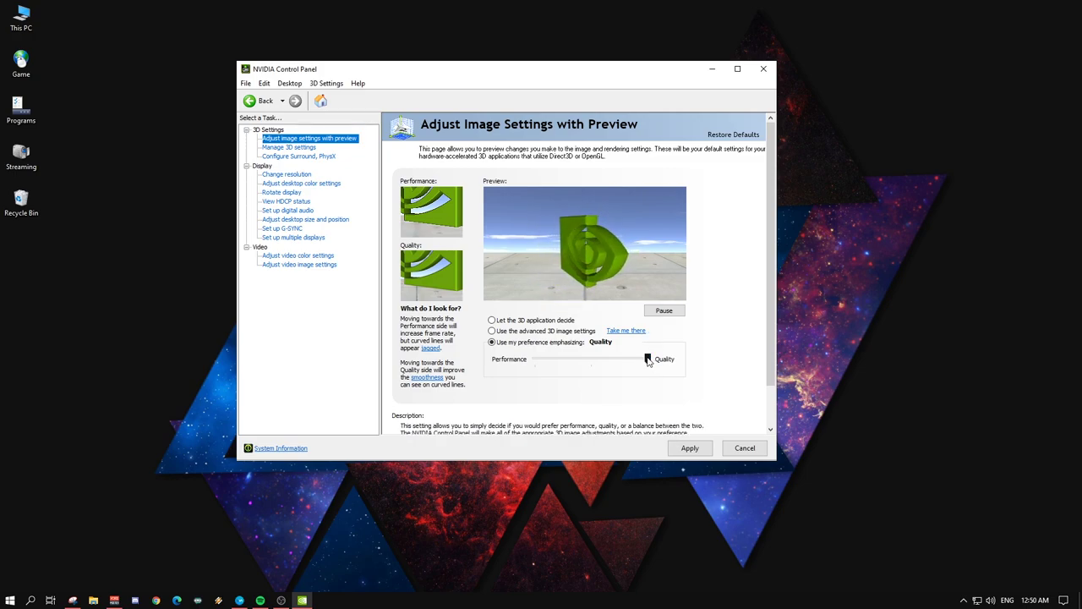
left_click_drag(648, 360, 534, 359)
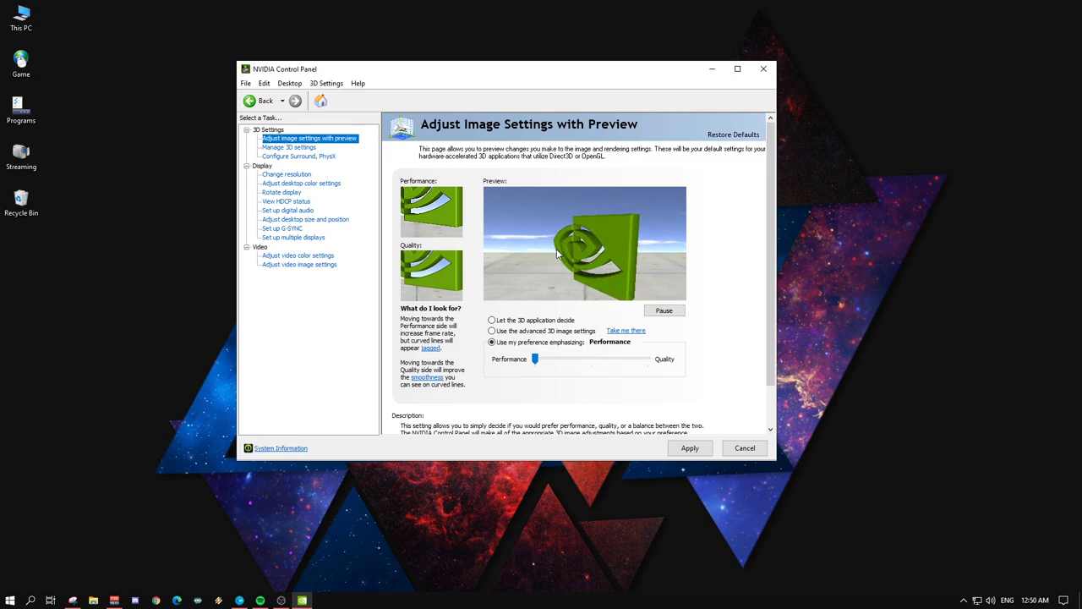
left_click(690, 449)
In the global 3D settings, set Antialiasing - Gamma correction to Off.
left_click(286, 148)
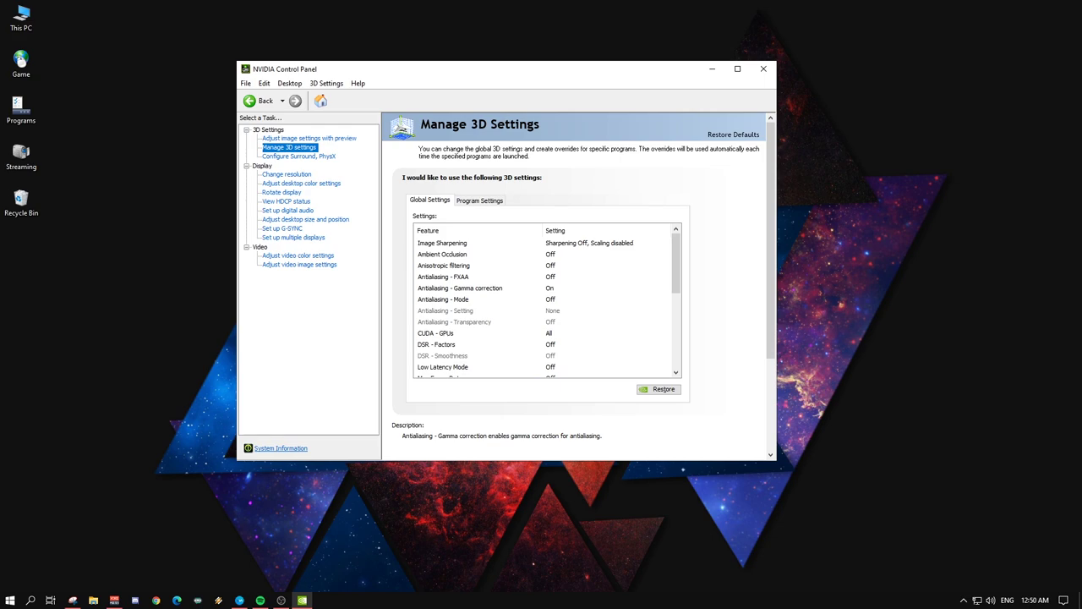
left_click_drag(677, 254, 701, 212)
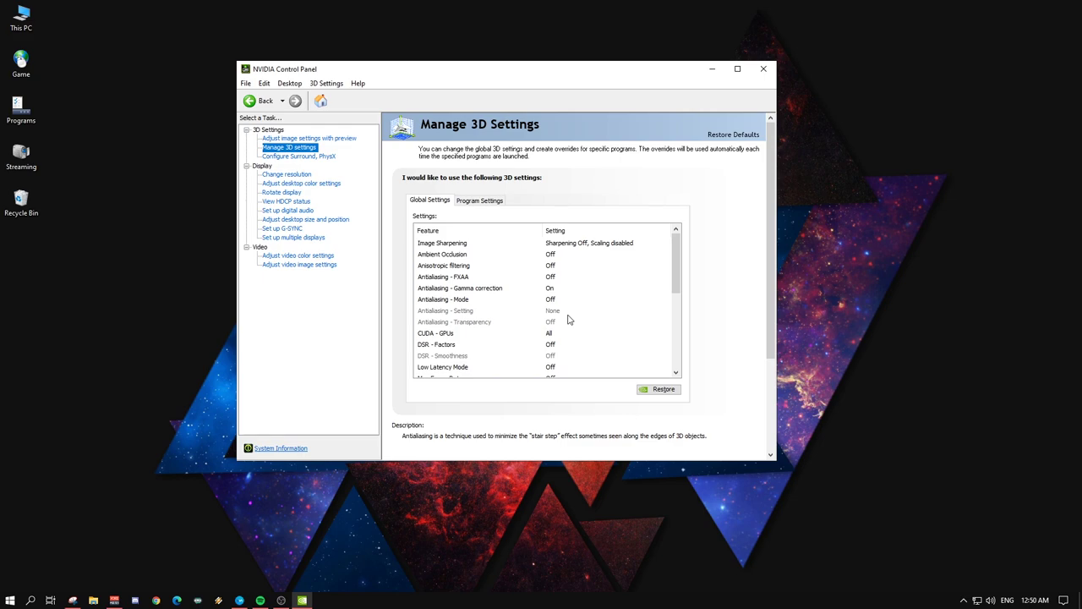
left_click(603, 290)
left_click(606, 289)
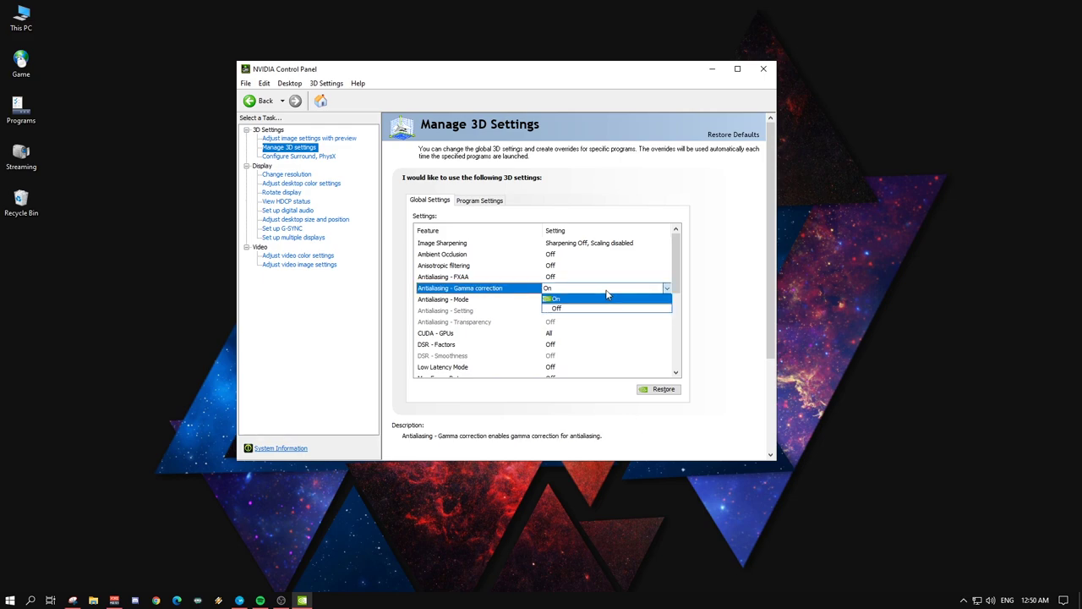
left_click(566, 308)
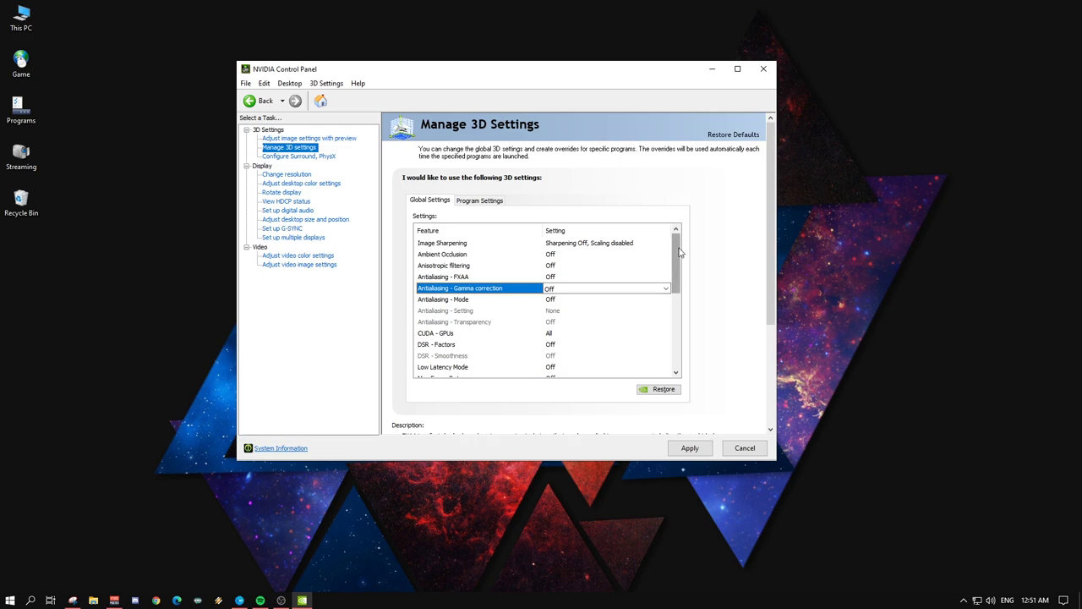
Set Low Latency Mode to Off and select the Max Frame Rate setting below it.
left_click_drag(676, 261, 682, 285)
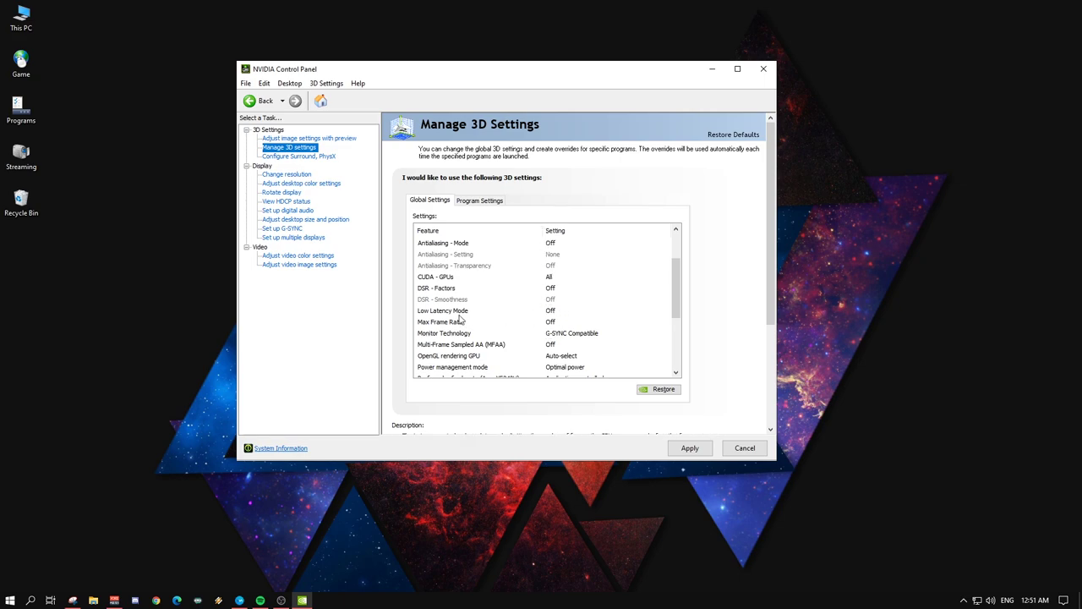
left_click(555, 313)
left_click(558, 313)
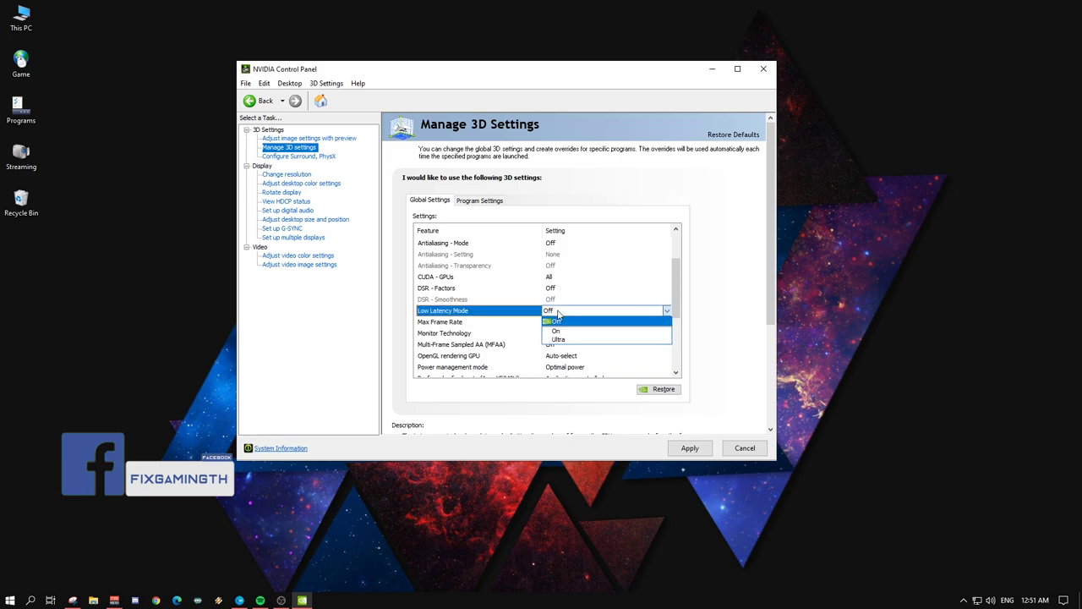
left_click(560, 321)
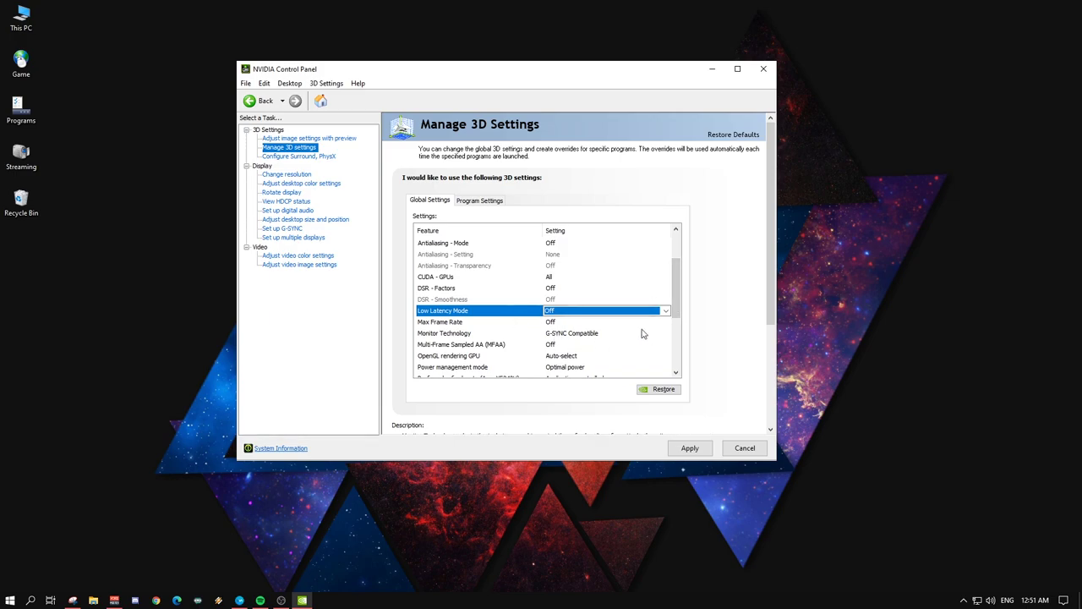
left_click(550, 325)
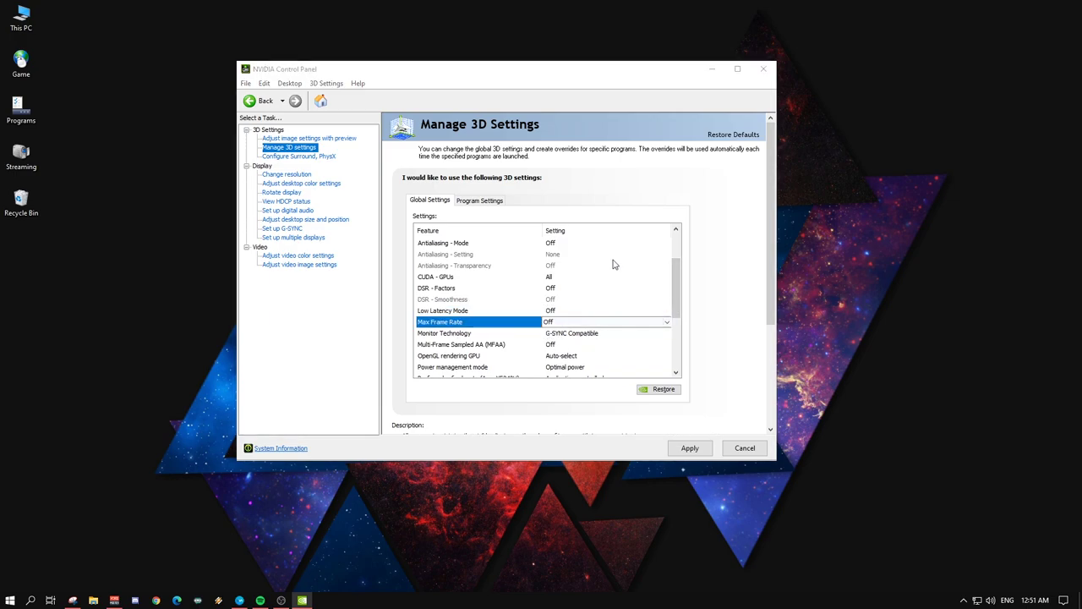
Set Monitor Technology to Fixed Refresh in the global 3D settings.
left_click(596, 335)
left_click(596, 335)
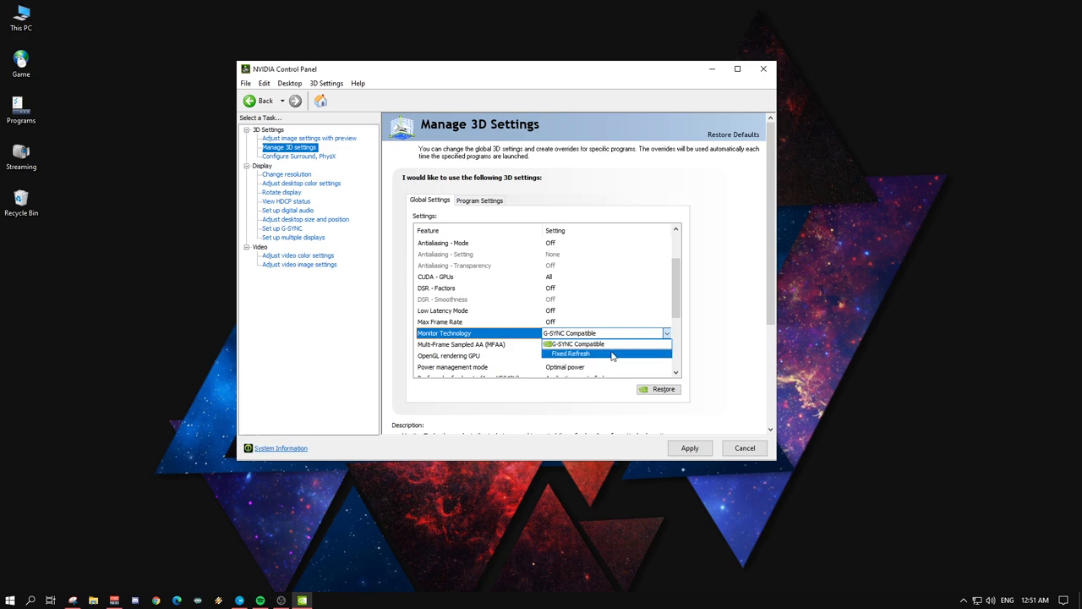
left_click(612, 354)
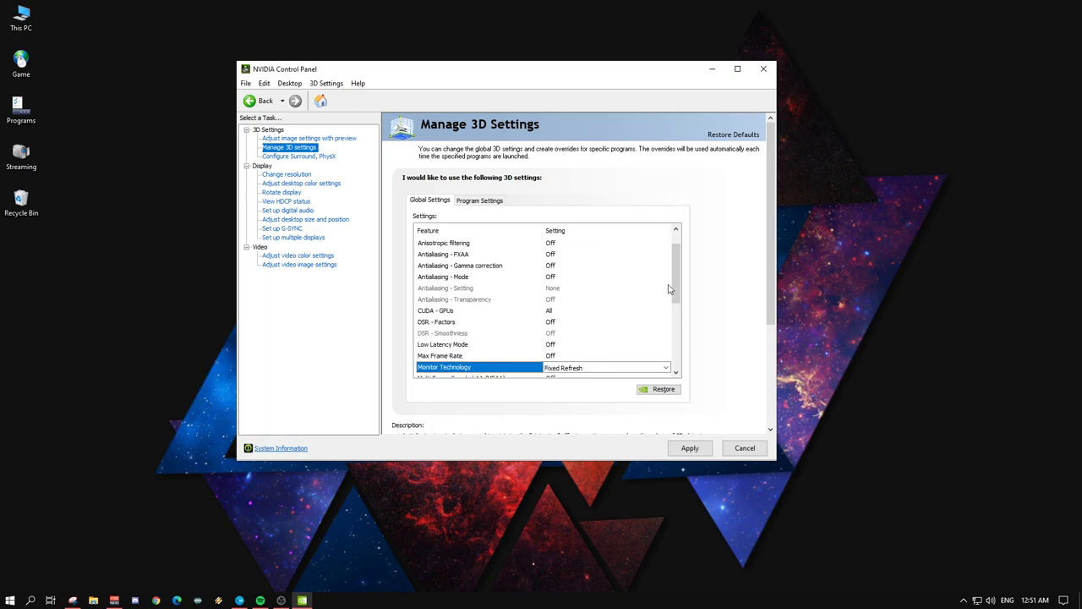
Set the OpenGL rendering GPU to GeForce GTX 1080 Ti.
scroll(569, 315, "down", 2)
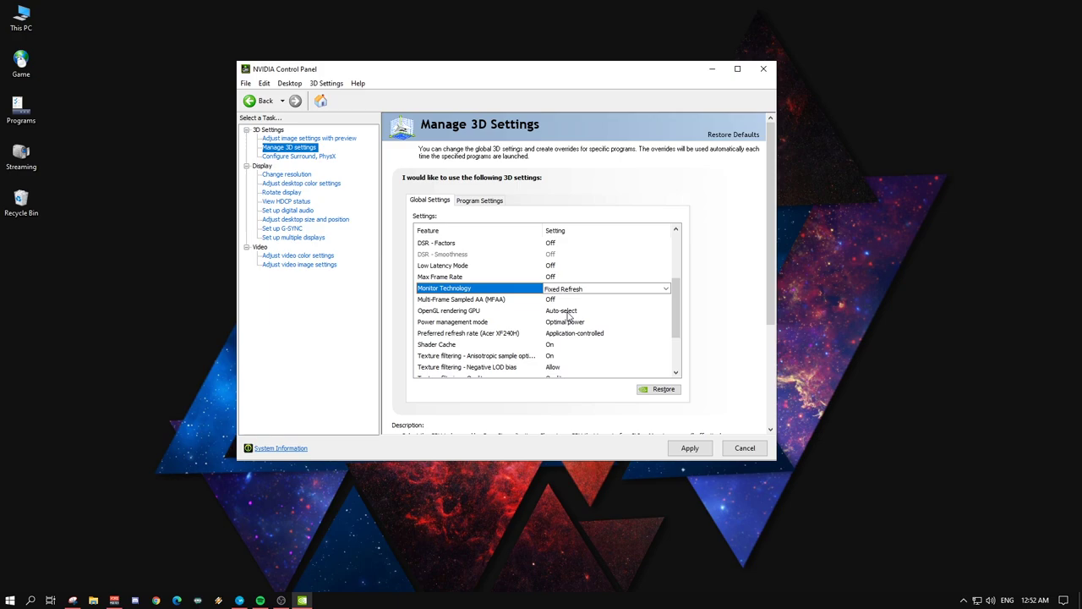
left_click(568, 312)
left_click(568, 312)
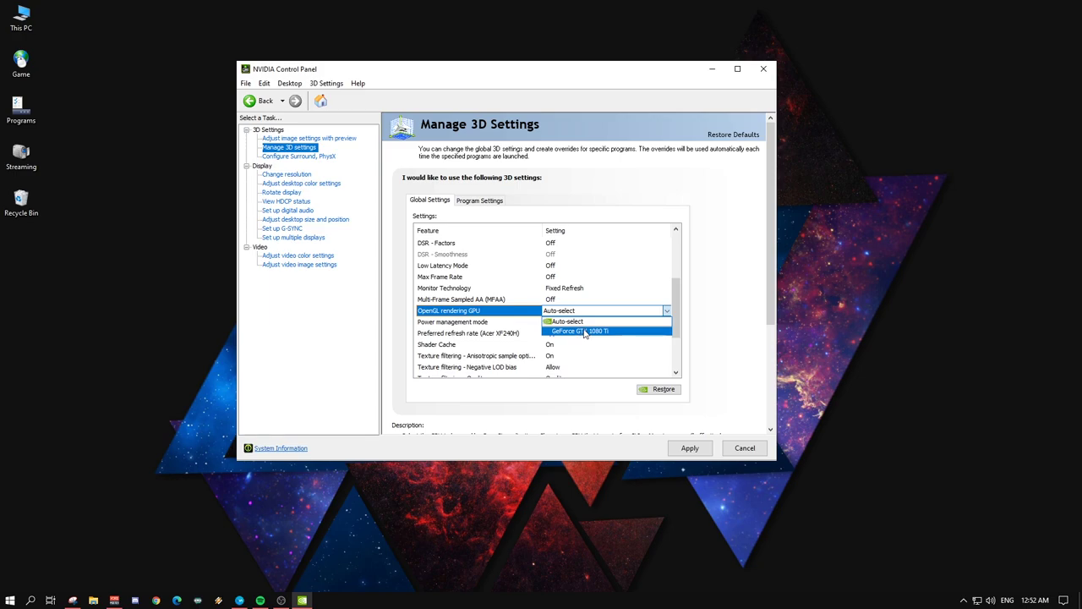
left_click(584, 332)
Set Power management mode to Prefer maximum performance in the global 3D settings.
scroll(613, 317, "up", 3)
left_click_drag(678, 253, 675, 336)
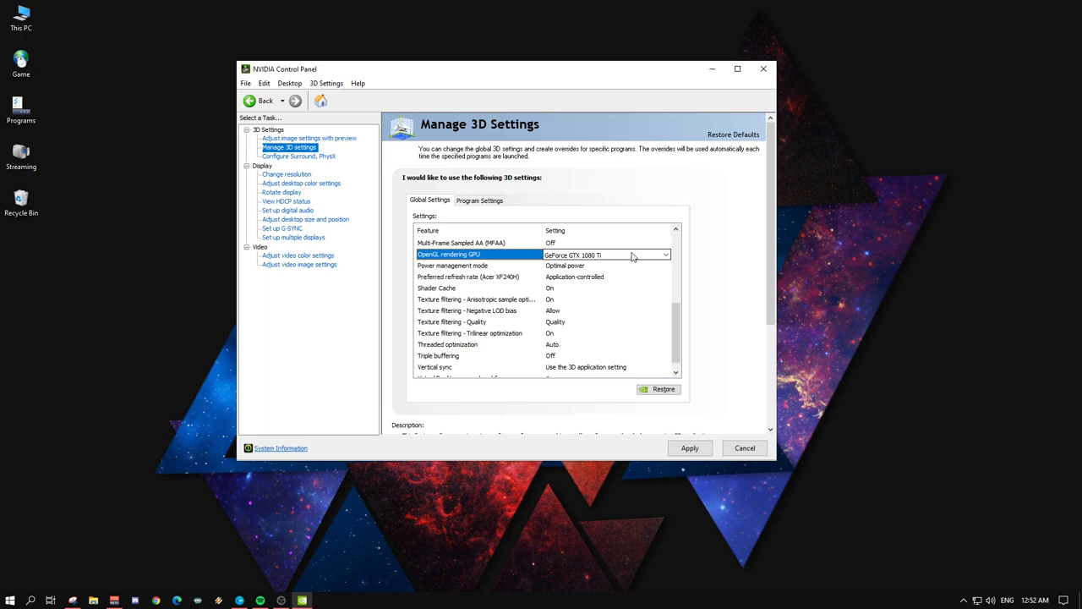
left_click(599, 266)
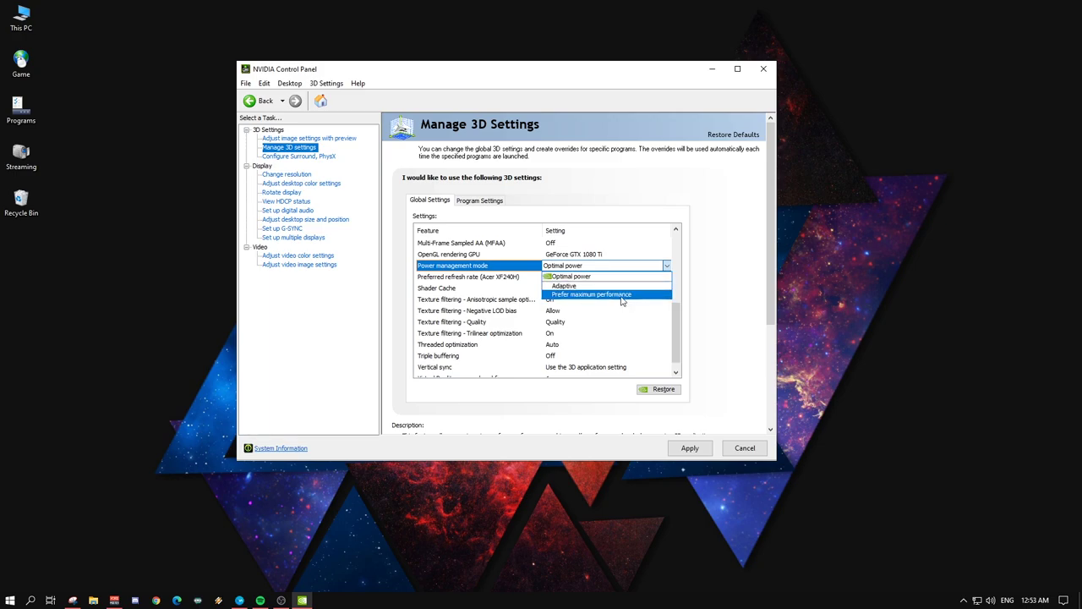
left_click(622, 296)
Set the preferred refresh rate for the Acer XF240H monitor to Highest available.
scroll(622, 298, "up", 3)
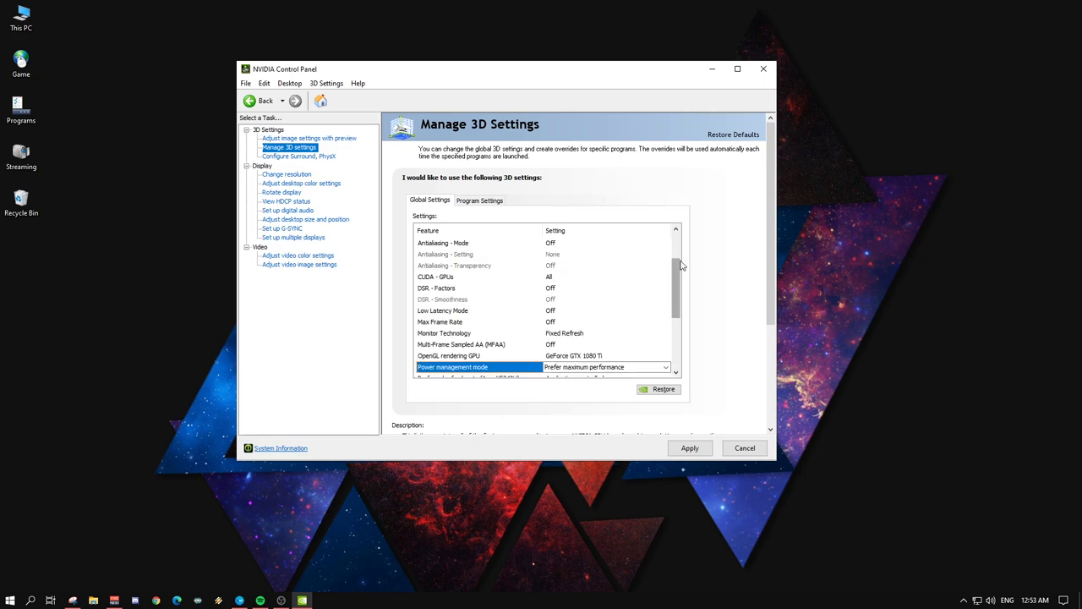
scroll(679, 296, "down", 4)
left_click(594, 266)
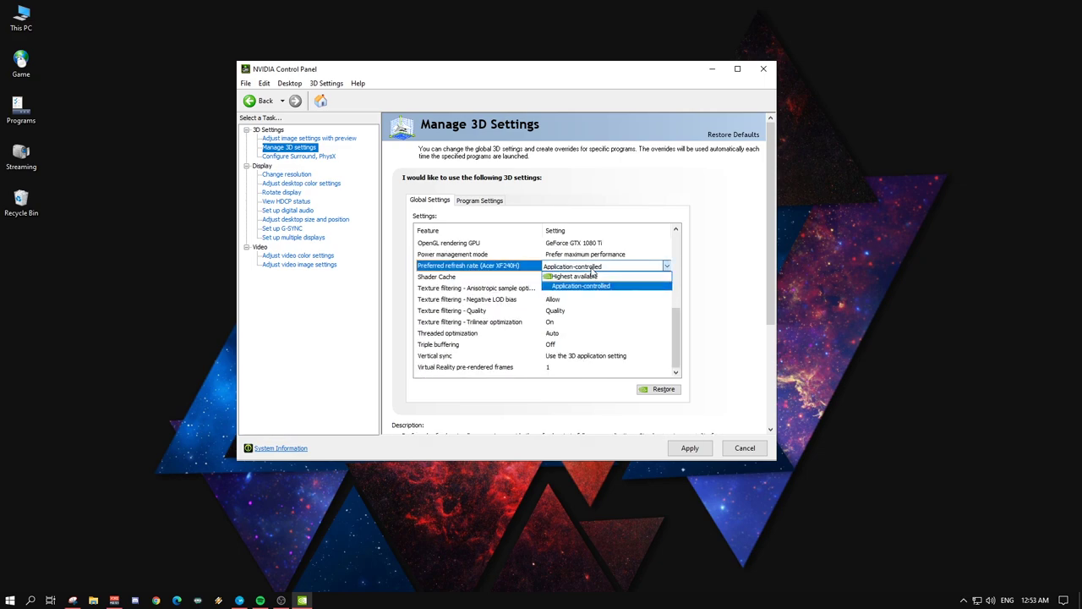
left_click(599, 277)
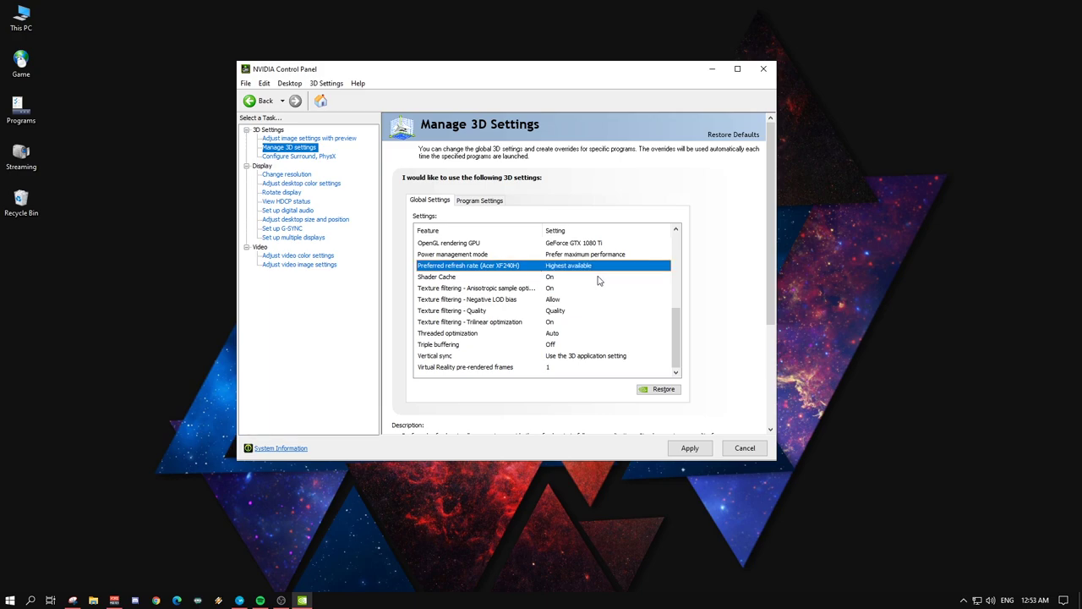
Set both Shader Cache and the texture filtering anisotropic sample optimization to Off.
left_click(598, 277)
left_click(556, 300)
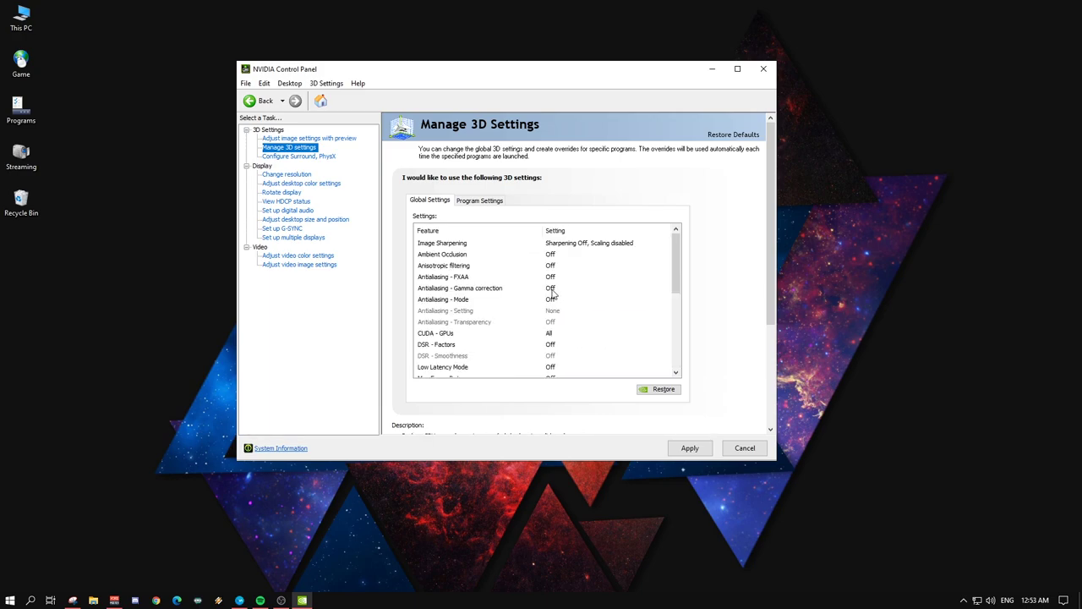
scroll(679, 287, "down", 10)
left_click(667, 288)
left_click(587, 305)
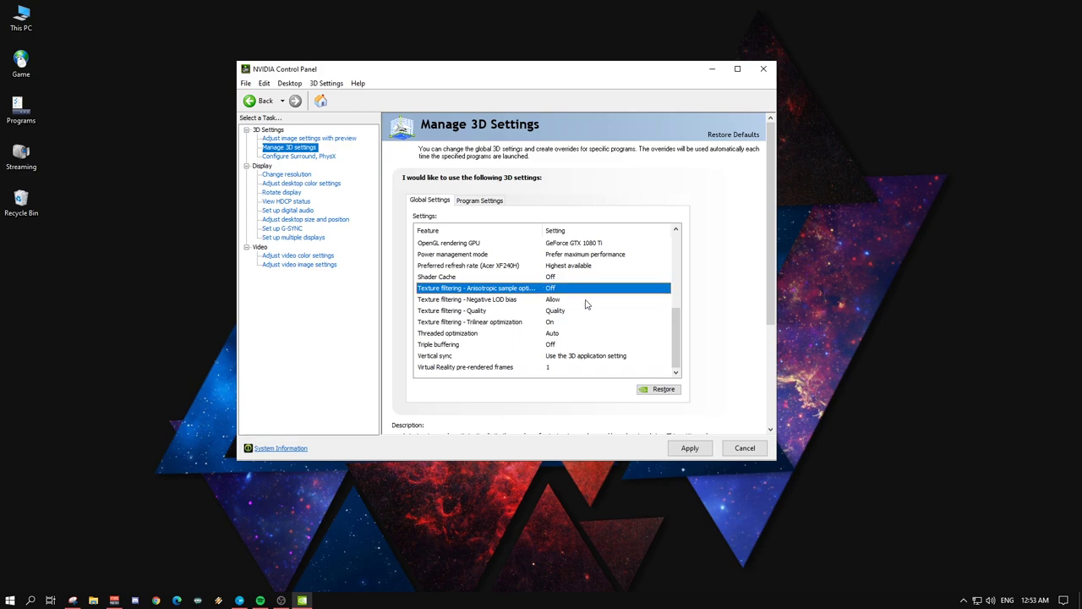
left_click_drag(670, 320, 678, 345)
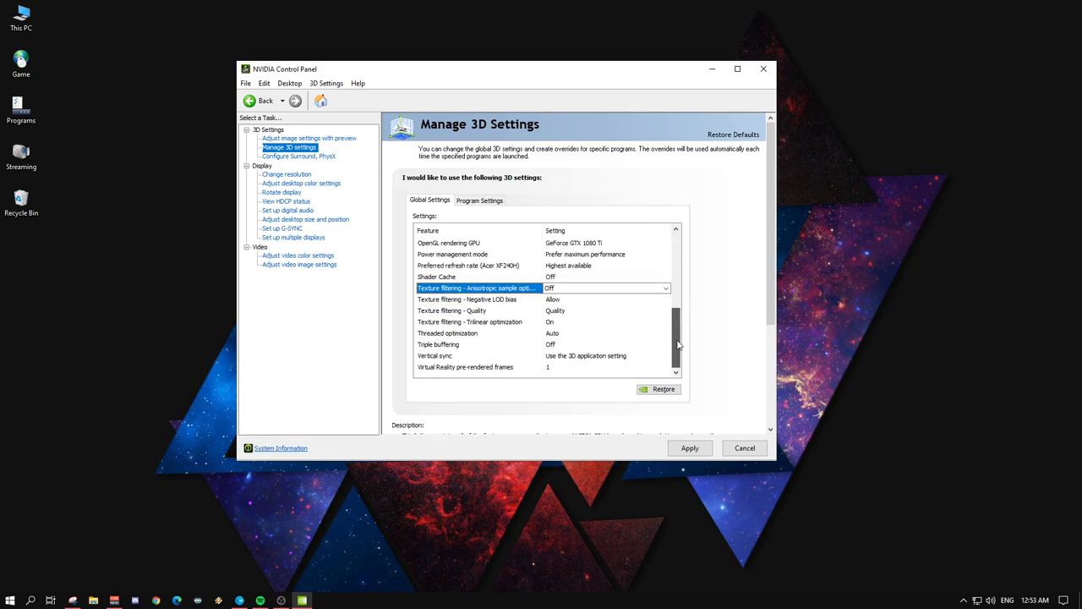
Set Texture filtering - Quality to High performance.
left_click(558, 312)
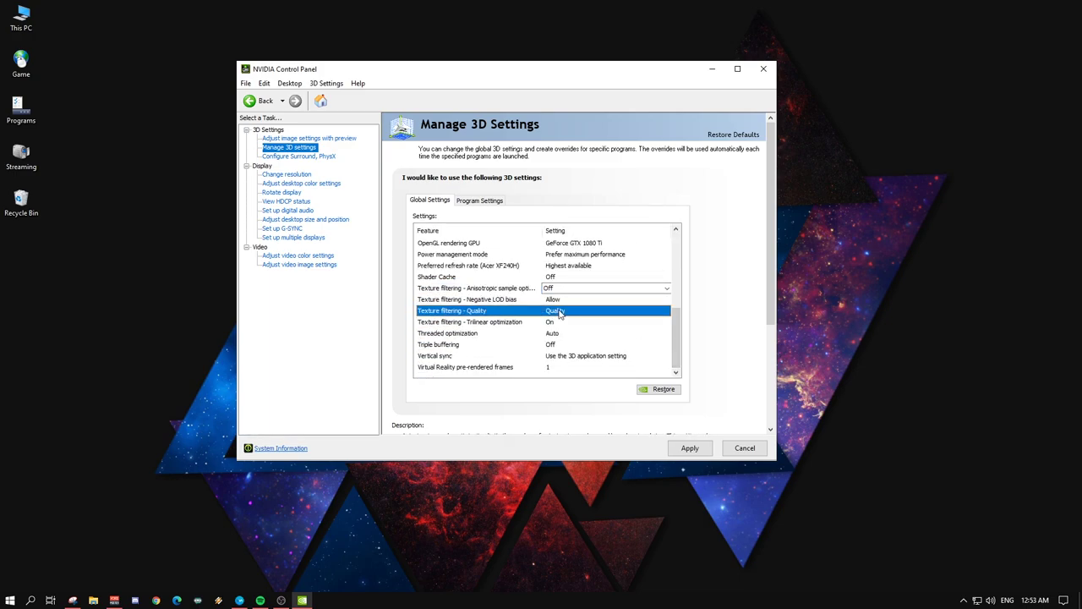
left_click(558, 311)
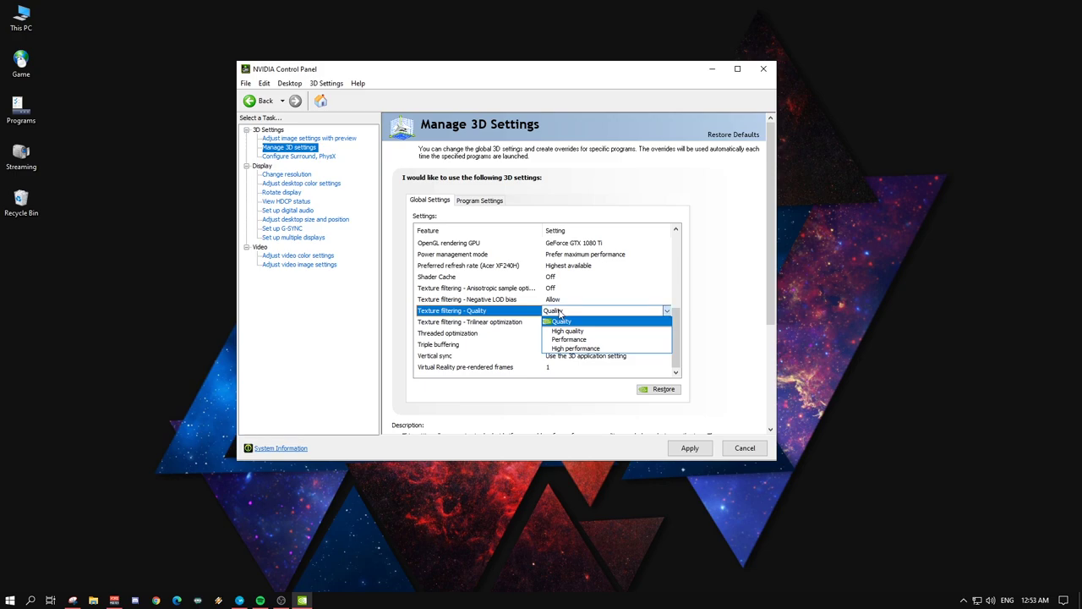
left_click(596, 349)
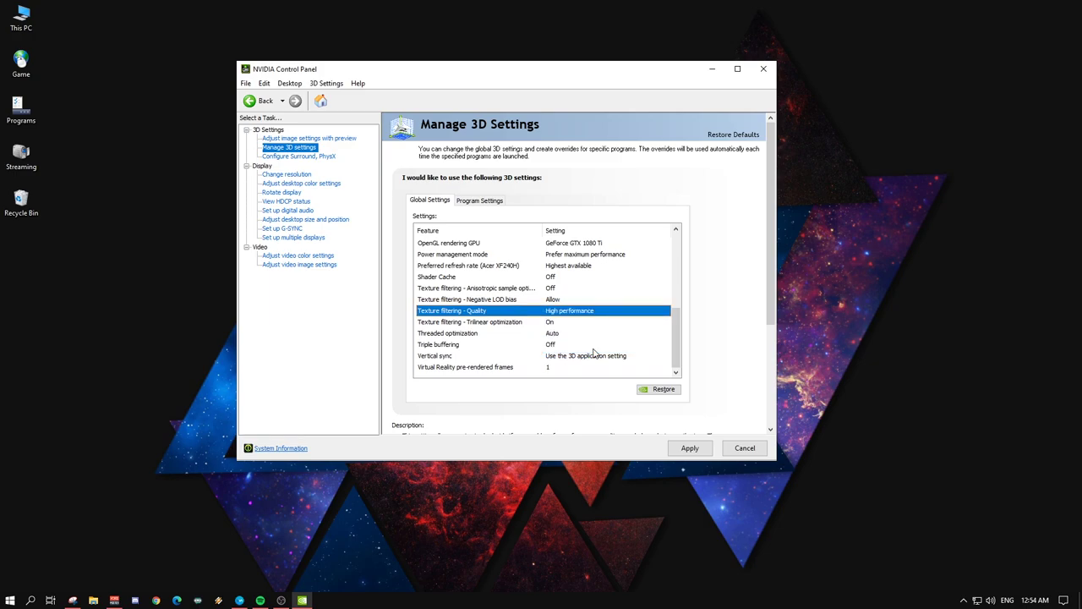
Set Threaded optimization to On in the global 3D settings.
scroll(594, 354, "up", 5)
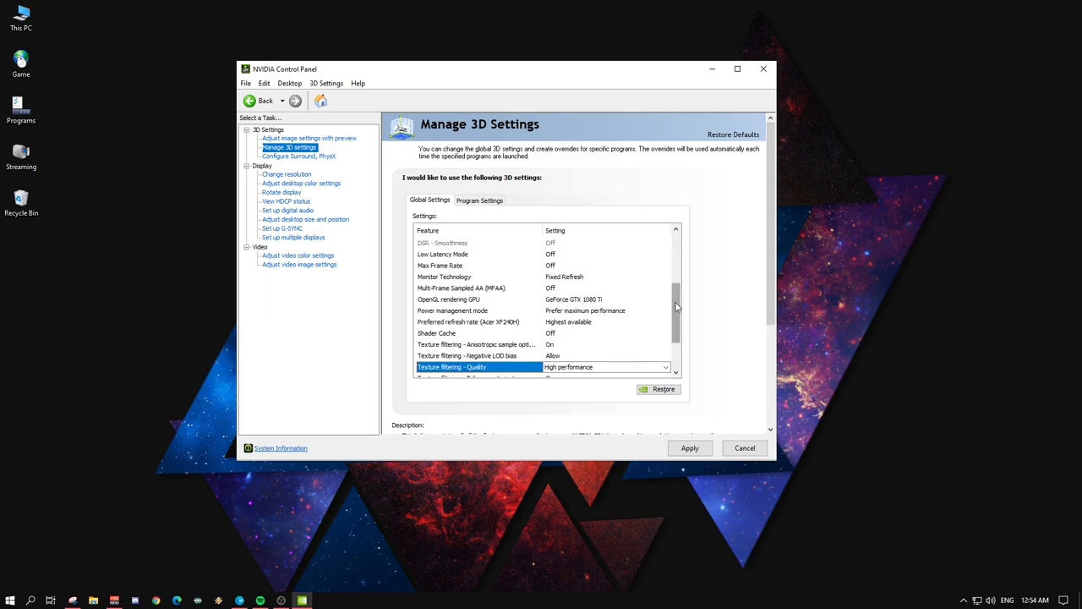
scroll(679, 309, "down", 2)
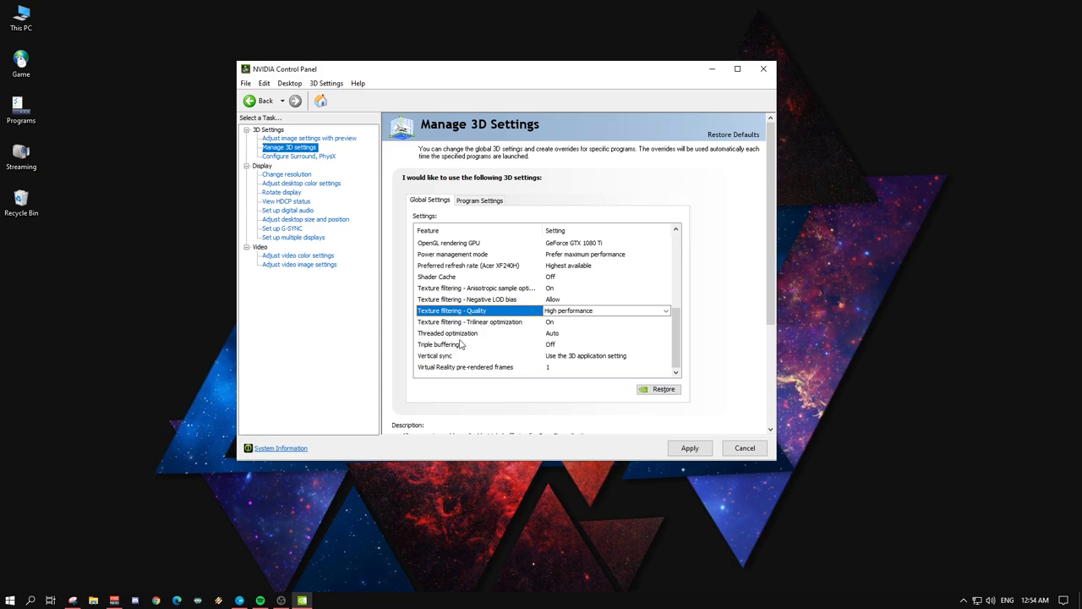
left_click(554, 335)
left_click(556, 335)
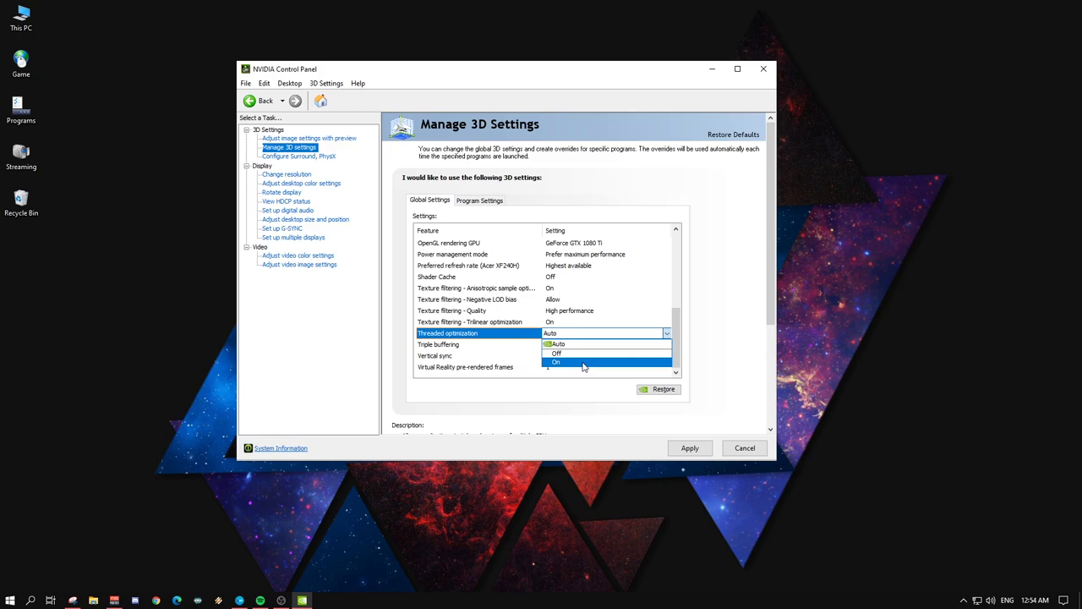
left_click(583, 365)
Set Vertical sync to Off in the global 3D settings and apply the changes.
scroll(657, 309, "up", 5)
scroll(674, 322, "down", 4)
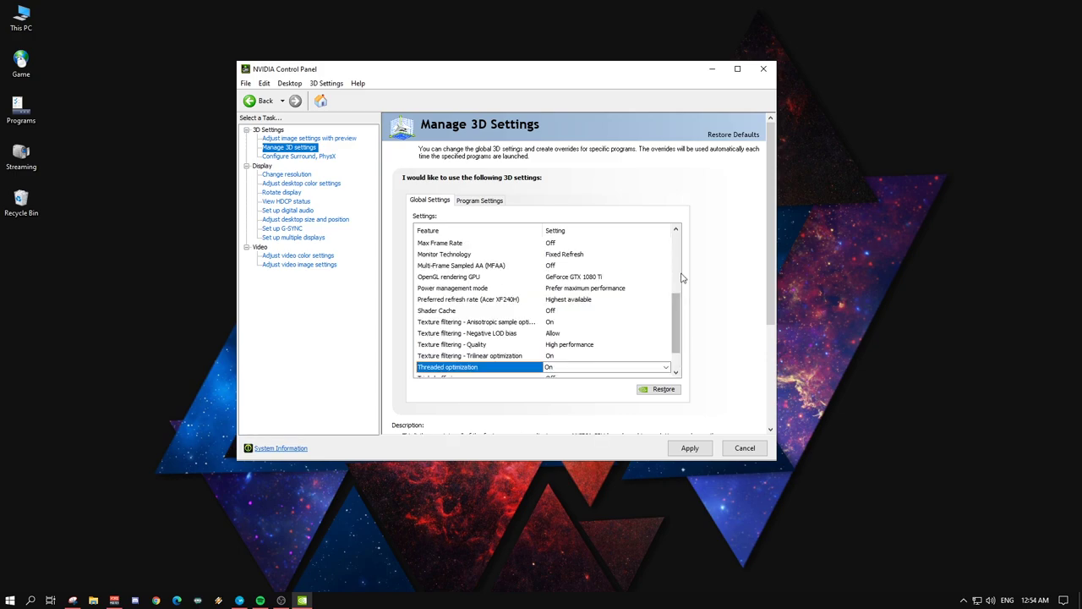
scroll(609, 338, "down", 1)
left_click(592, 355)
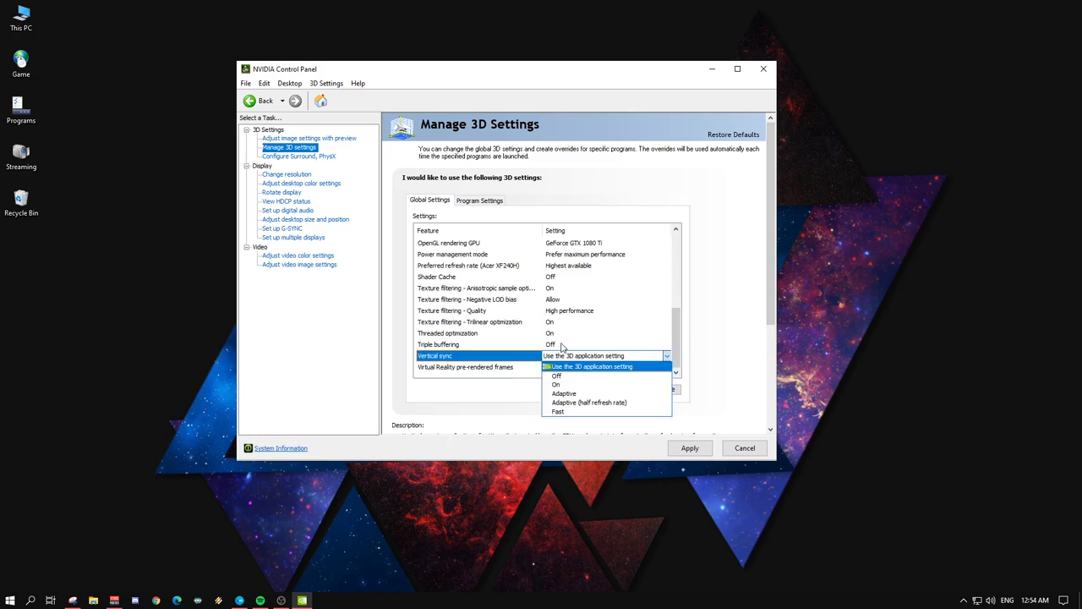
left_click(581, 376)
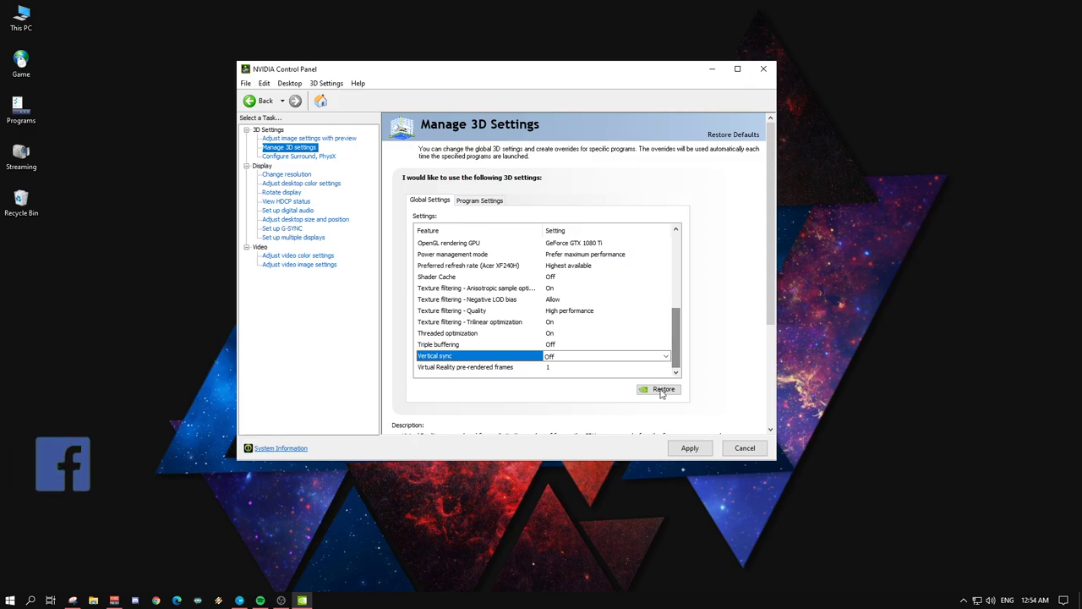
left_click(697, 454)
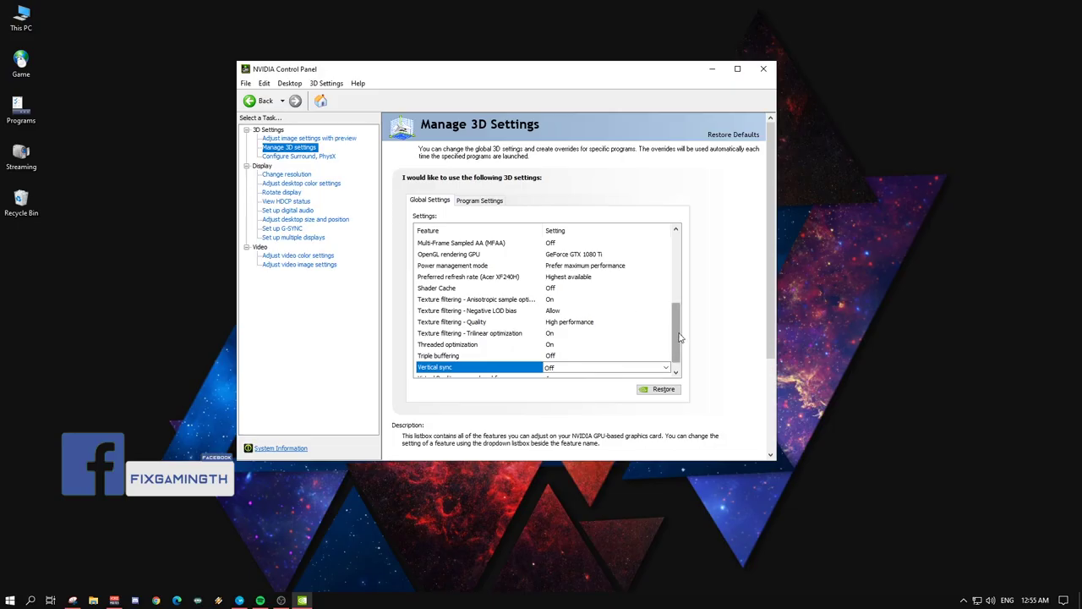
mouse_move(676, 334)
left_mouse_down()
mouse_move(682, 246)
mouse_move(684, 347)
left_mouse_up()
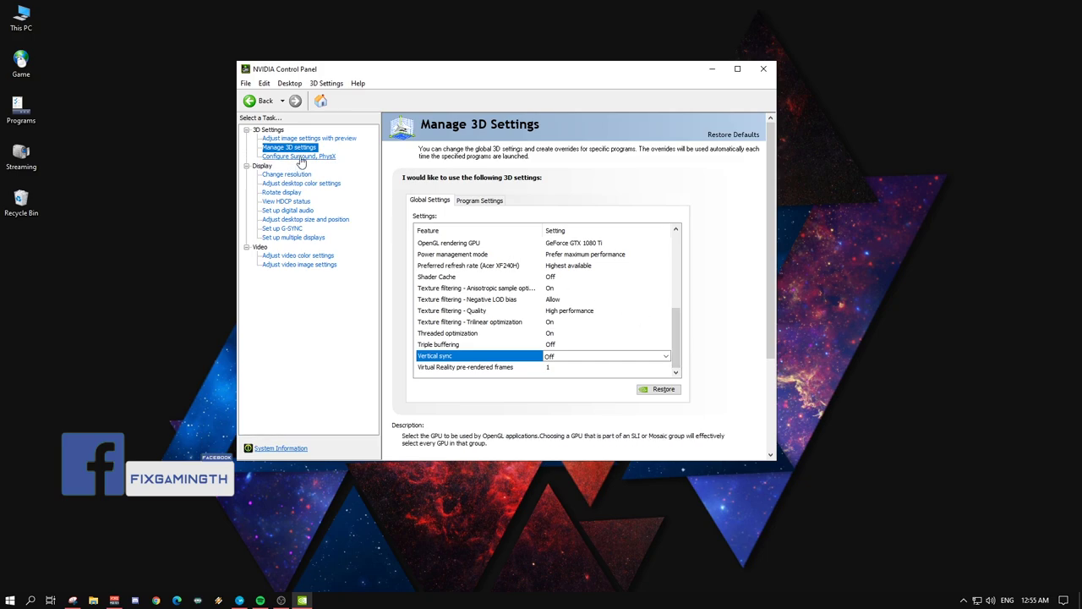
Assign PhysX processing to the GeForce GTX 1080 Ti and apply the change.
left_click(306, 157)
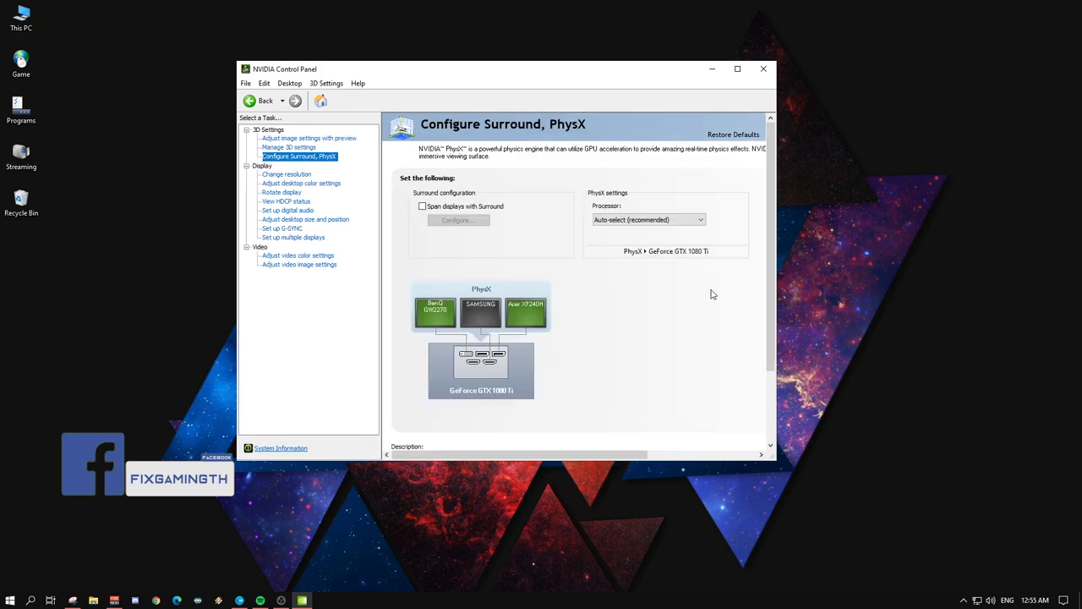
left_click(627, 225)
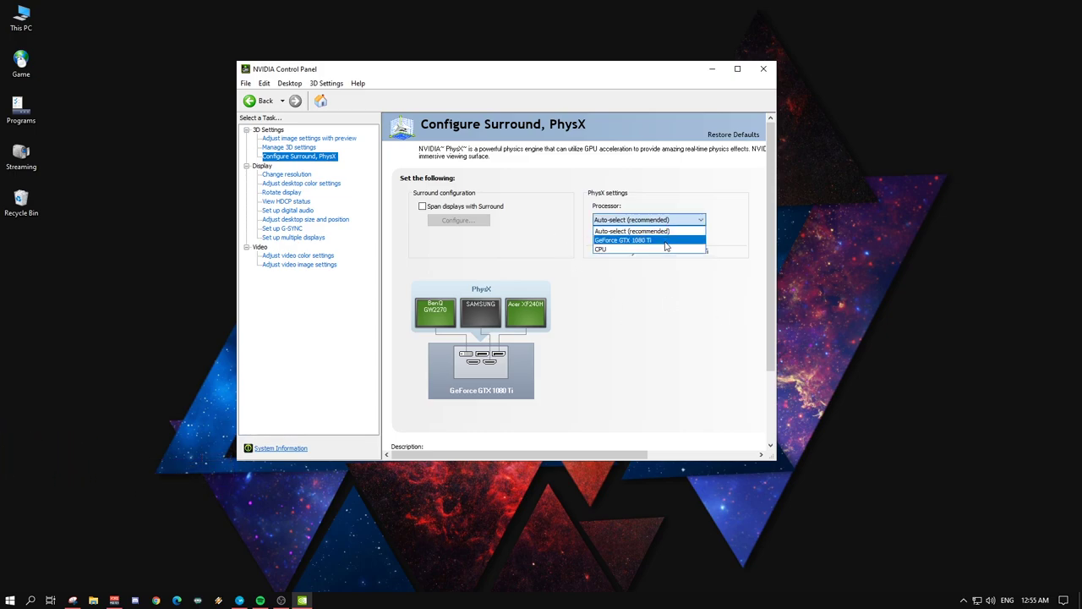
left_click(665, 241)
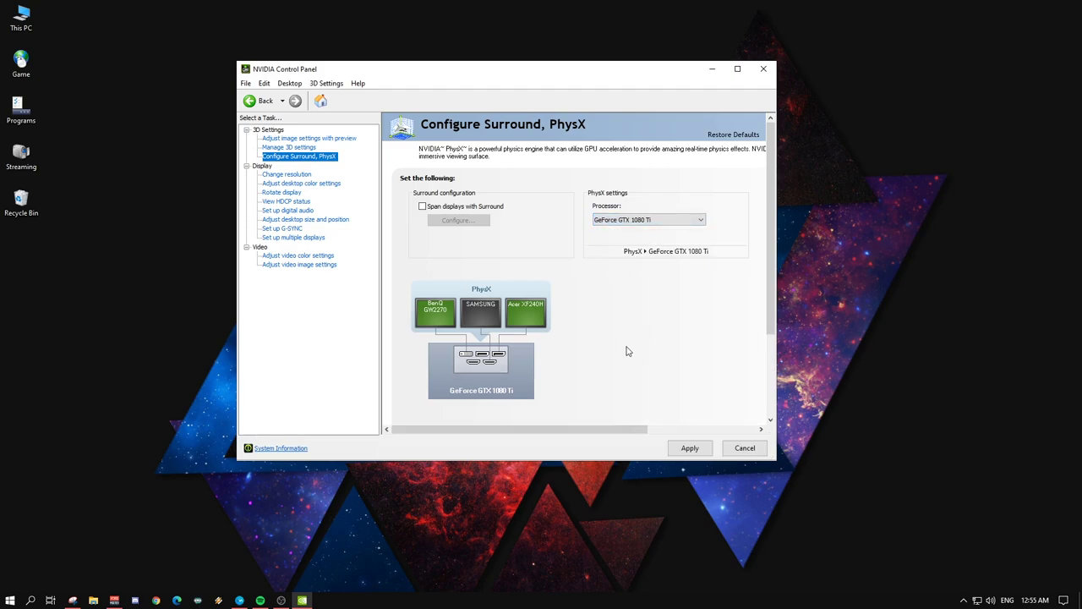
left_click(690, 450)
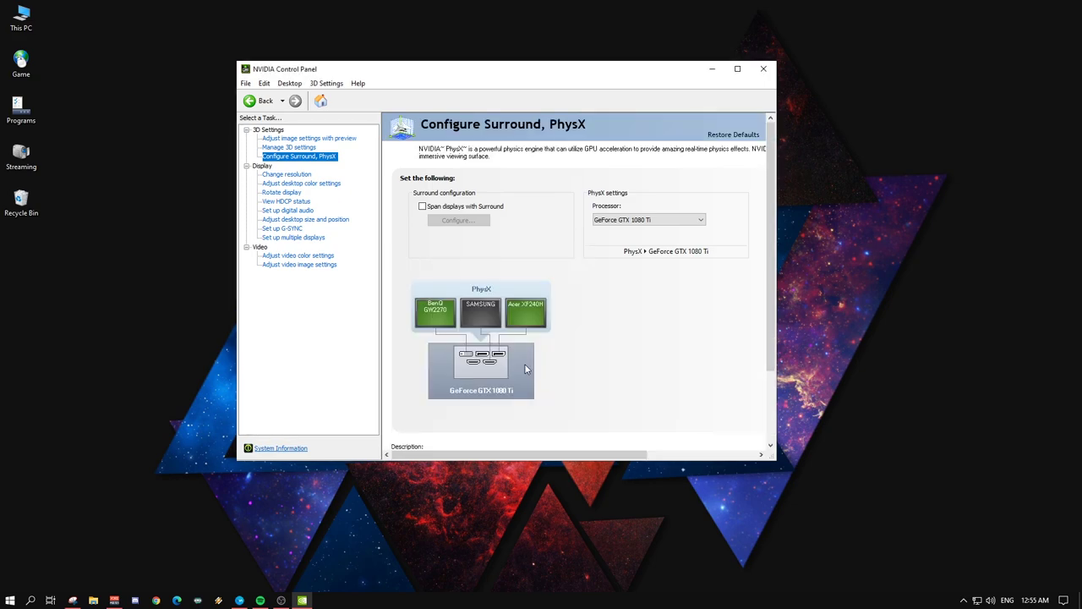
Check which refresh rates the Acer XF240H offers at the 1080p, 1920 × 1080 (native) resolution.
left_click(302, 173)
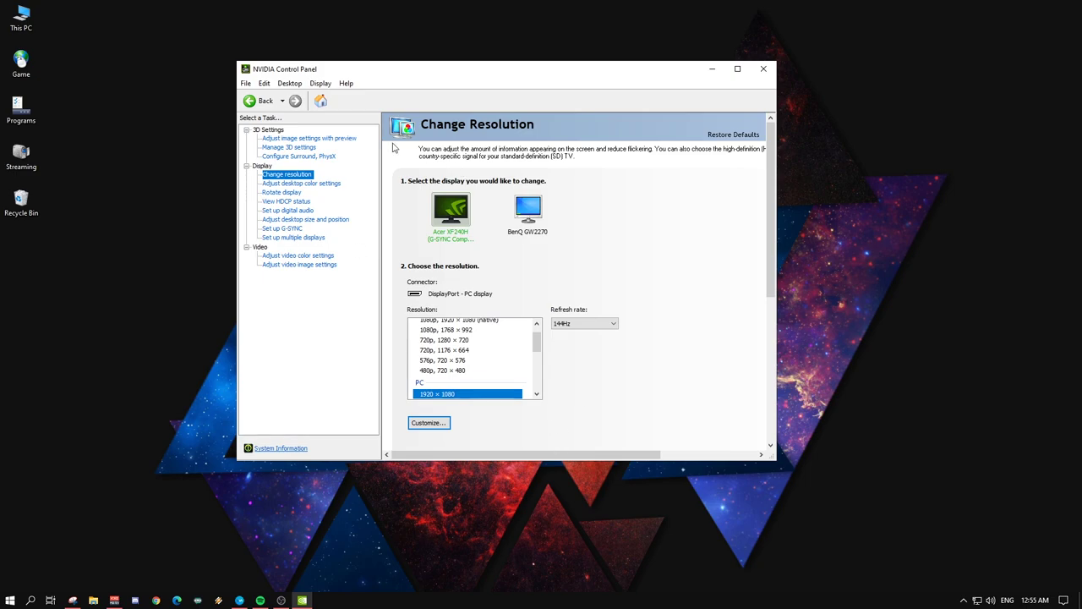
left_click_drag(537, 343, 463, 342)
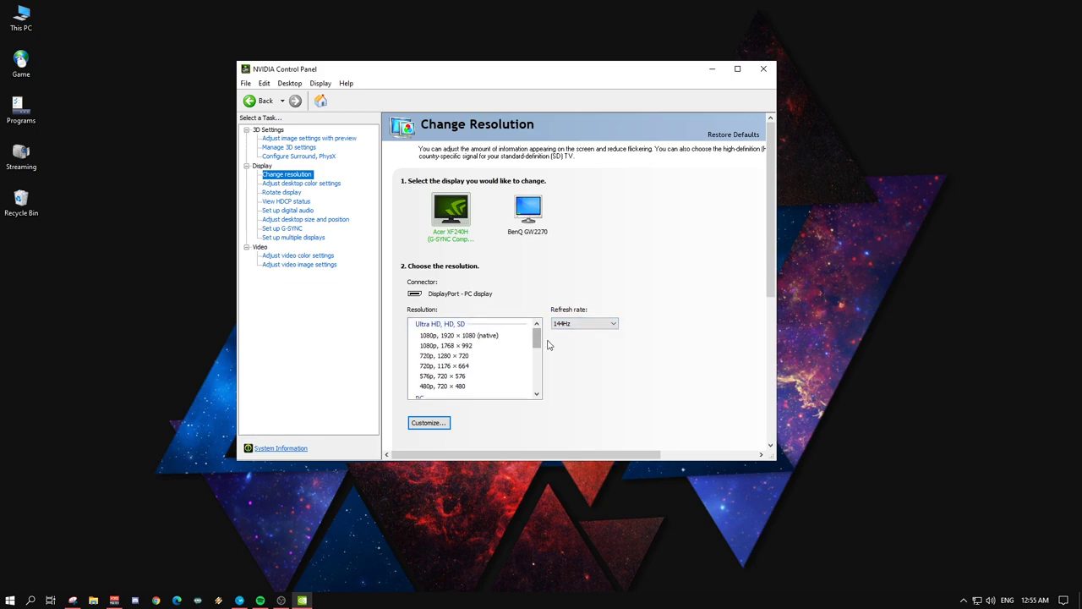
mouse_move(536, 339)
left_mouse_down()
mouse_move(538, 359)
mouse_move(538, 337)
left_mouse_up()
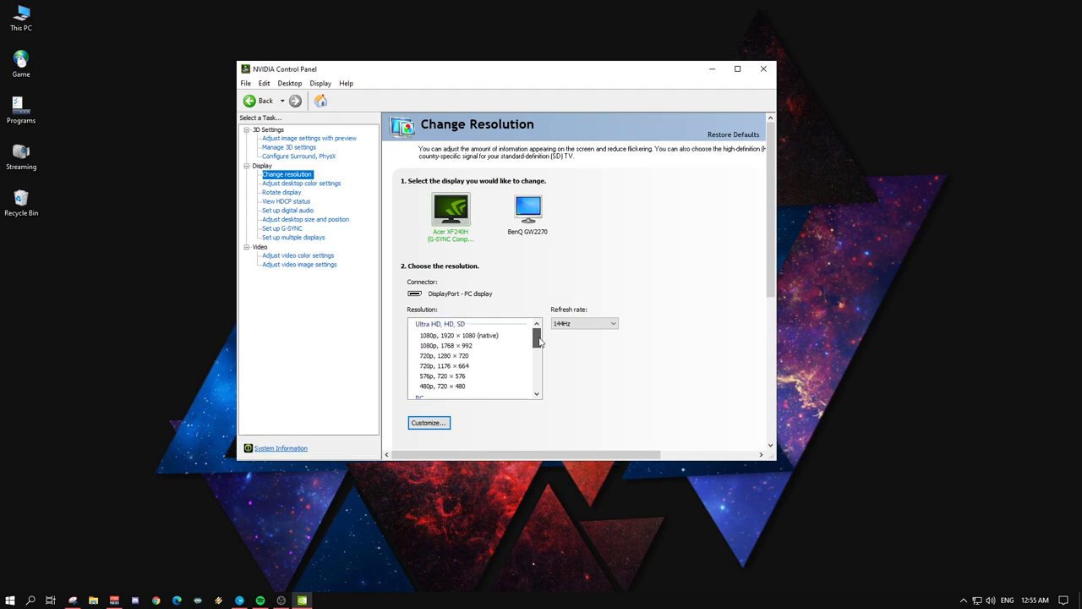
left_click(448, 336)
left_click(579, 324)
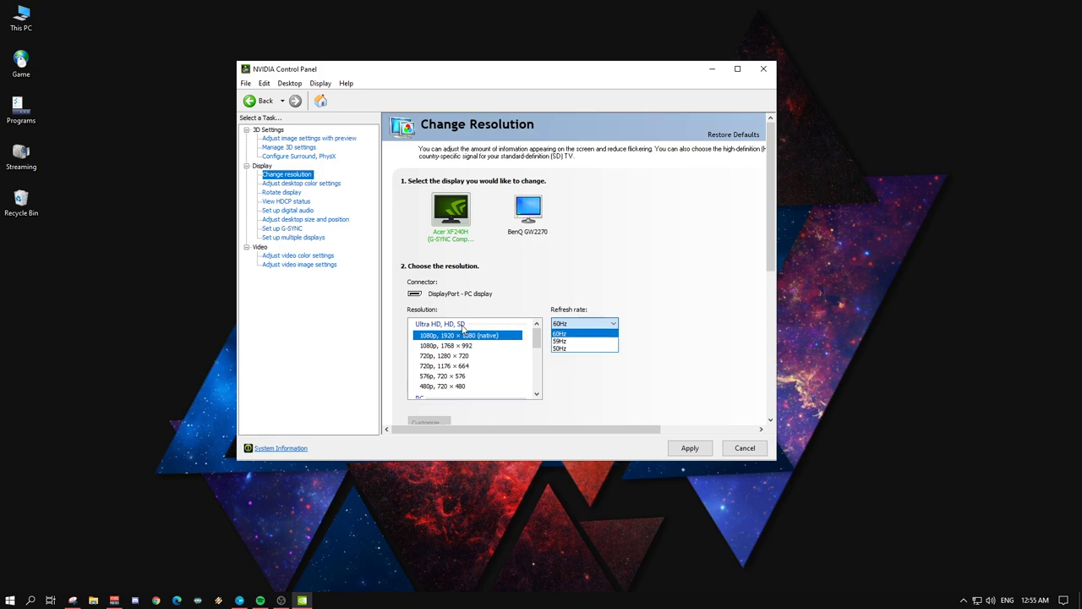
left_click(546, 284)
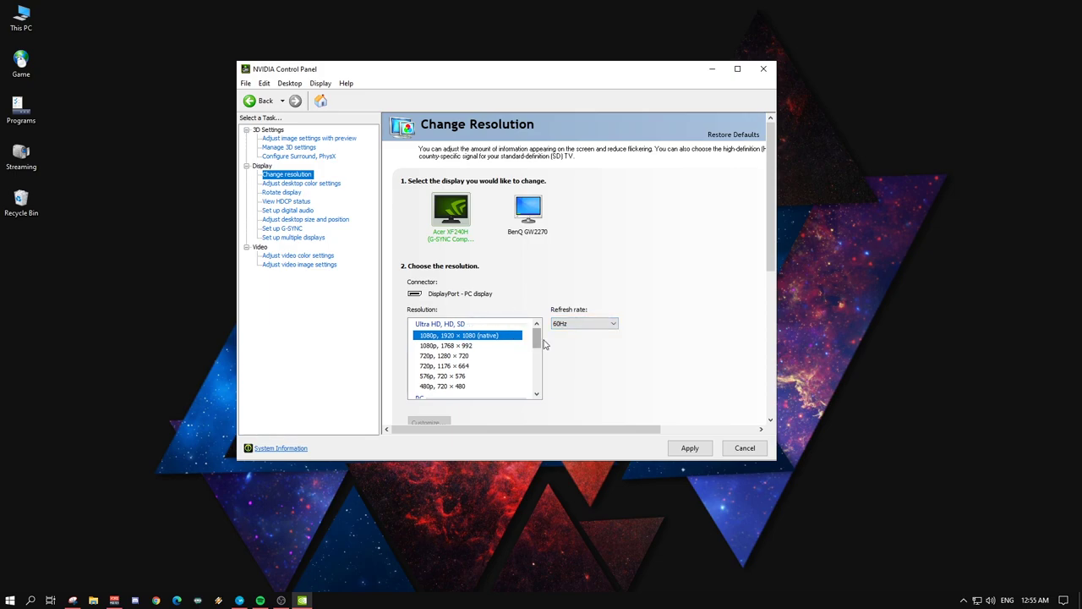
Set the Acer XF240H to the PC resolution 1920 × 1080 at 144Hz and apply it.
scroll(507, 351, "down", 2)
left_click(425, 348)
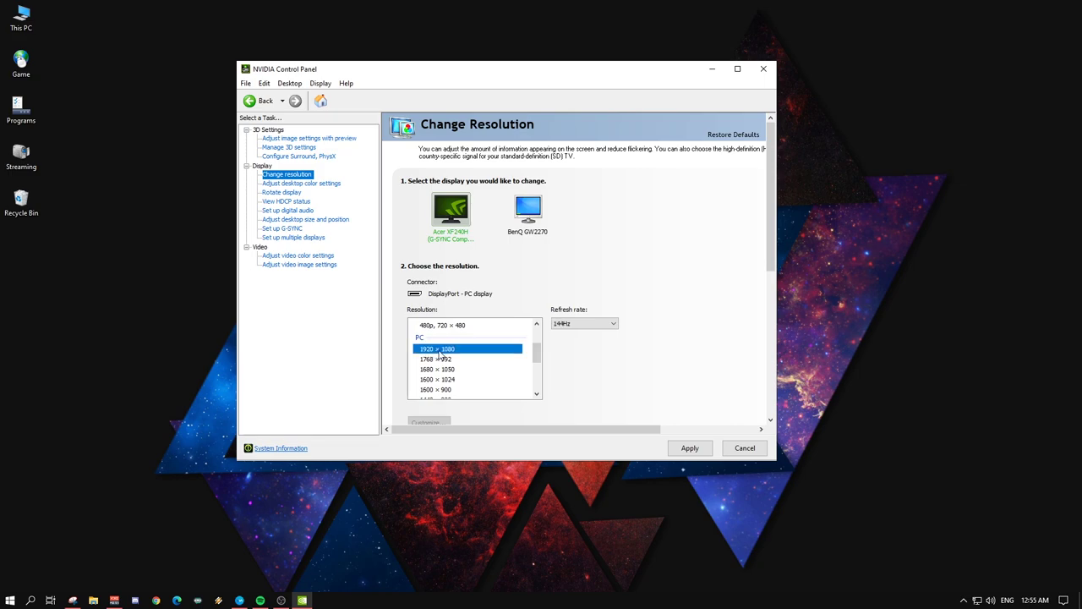
left_click(594, 324)
left_click(594, 337)
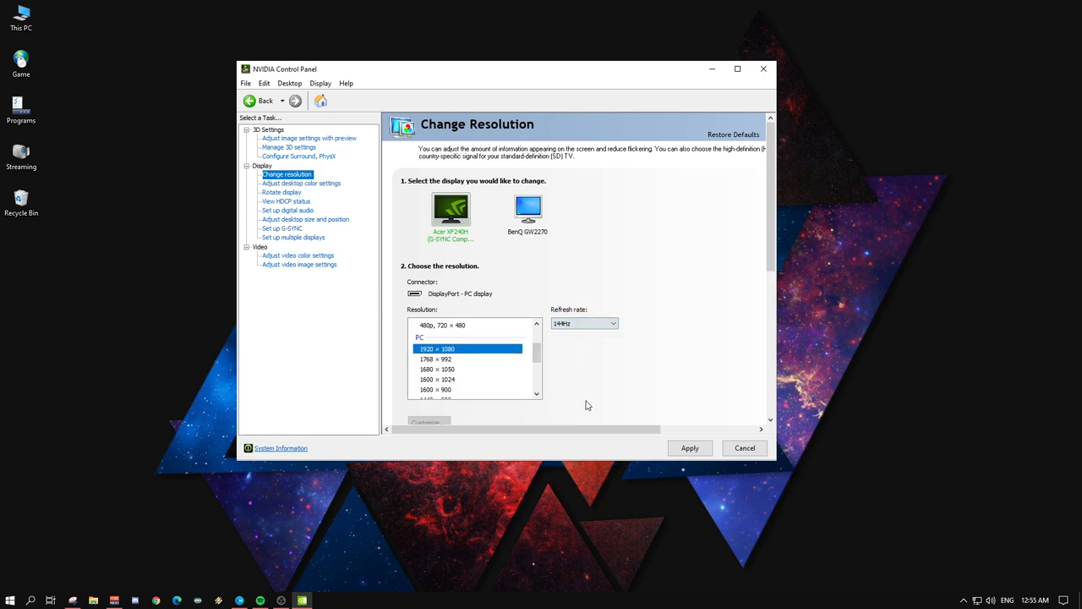
left_click(690, 448)
Raise the digital vibrance of the Acer XF240H to 60% in the desktop color settings and apply it.
left_click(302, 184)
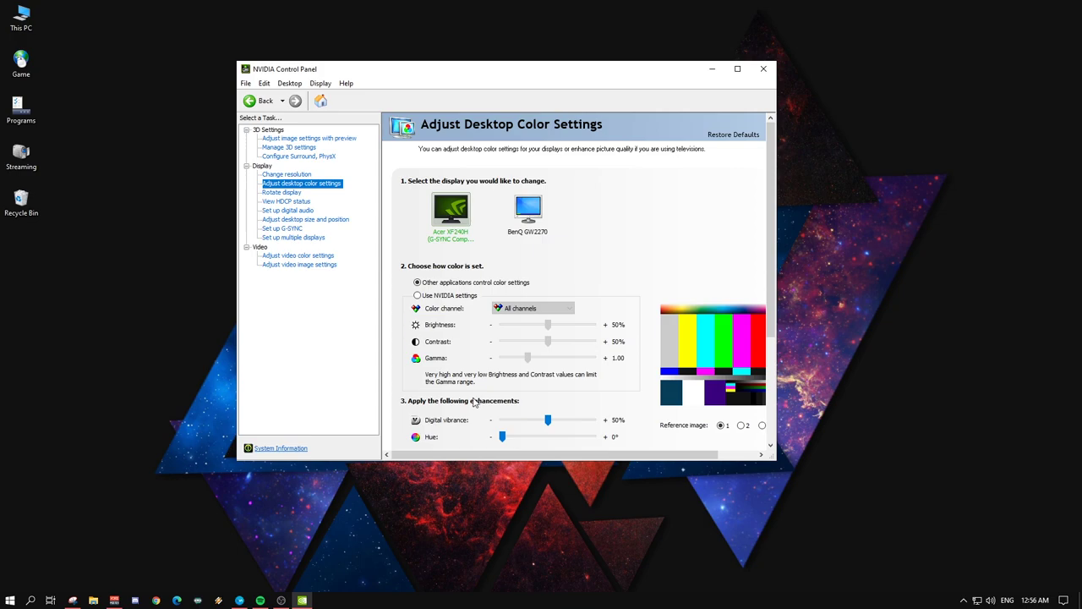
left_click_drag(549, 420, 558, 424)
left_click(690, 448)
scroll(666, 379, "down", 2)
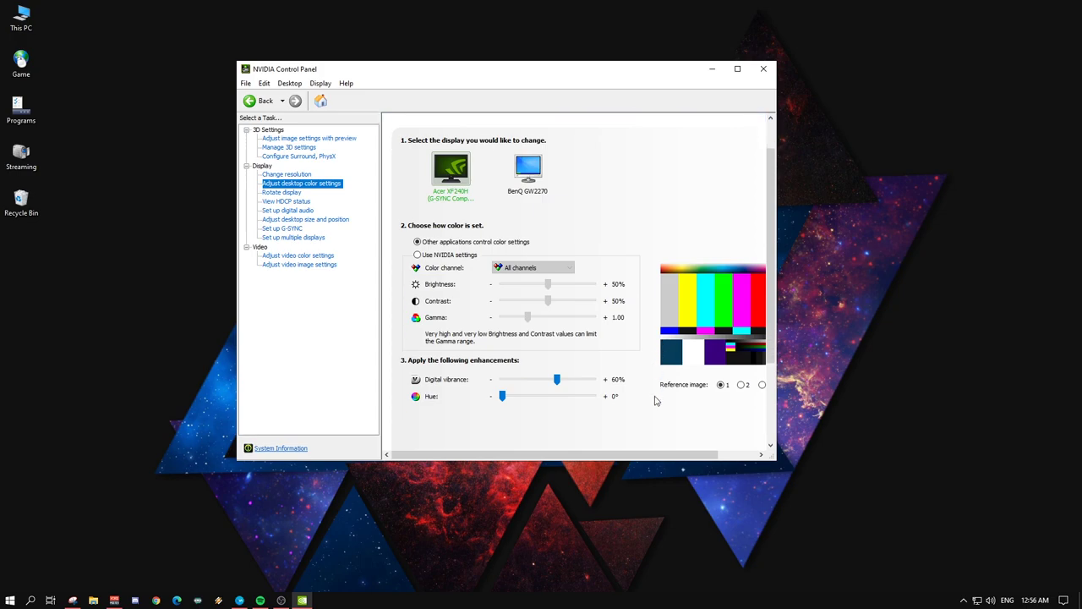
Set desktop scaling to Full-screen performed on the GPU, override the scaling mode set by games and programs, and apply.
left_click(305, 221)
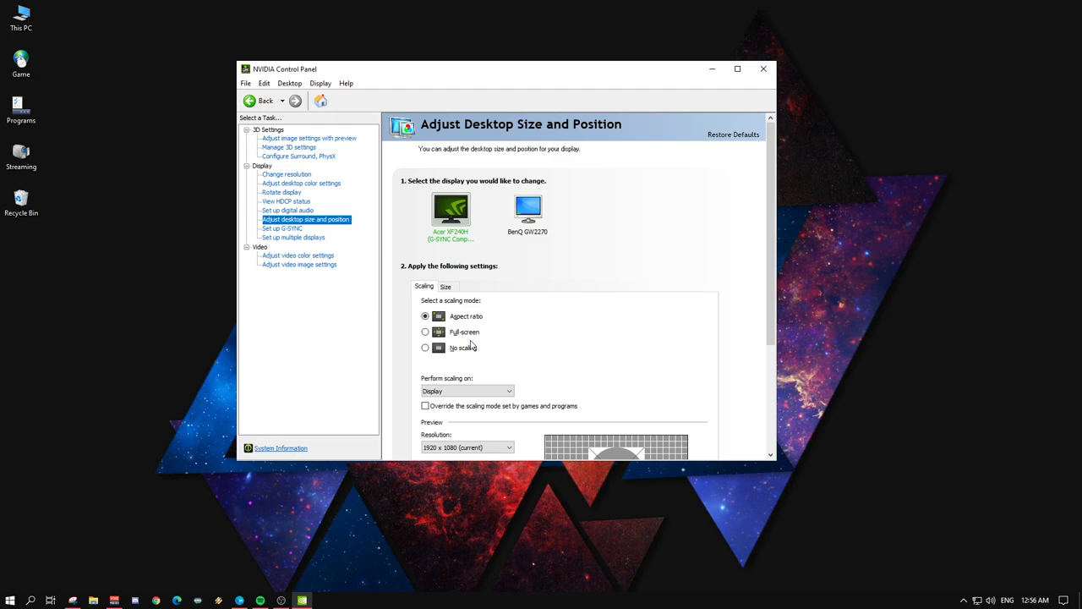
left_click(425, 332)
left_click(476, 392)
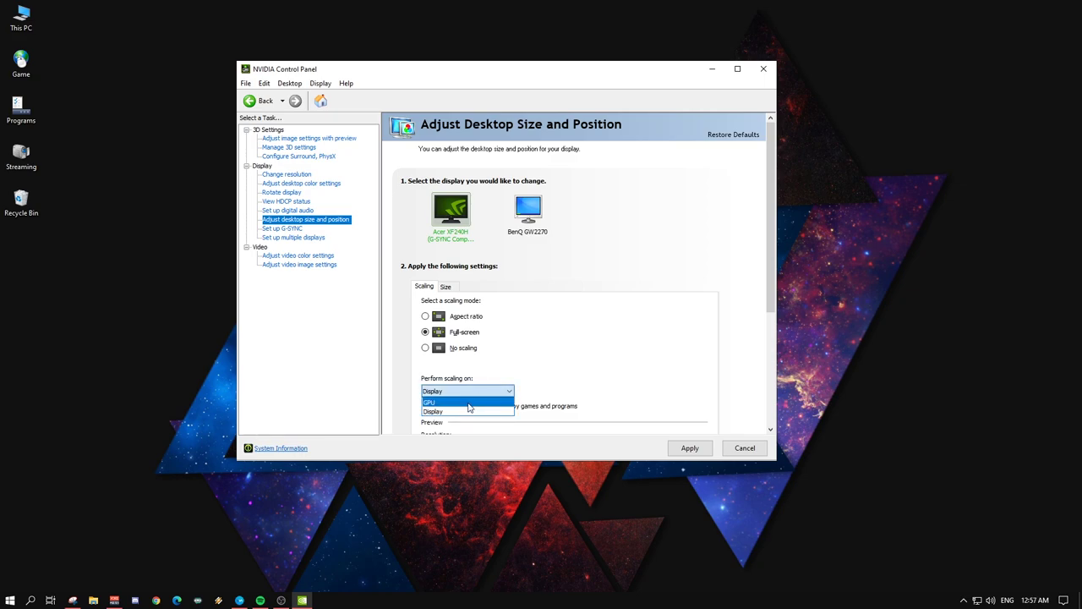
left_click(469, 403)
left_click(425, 406)
scroll(592, 398, "down", 5)
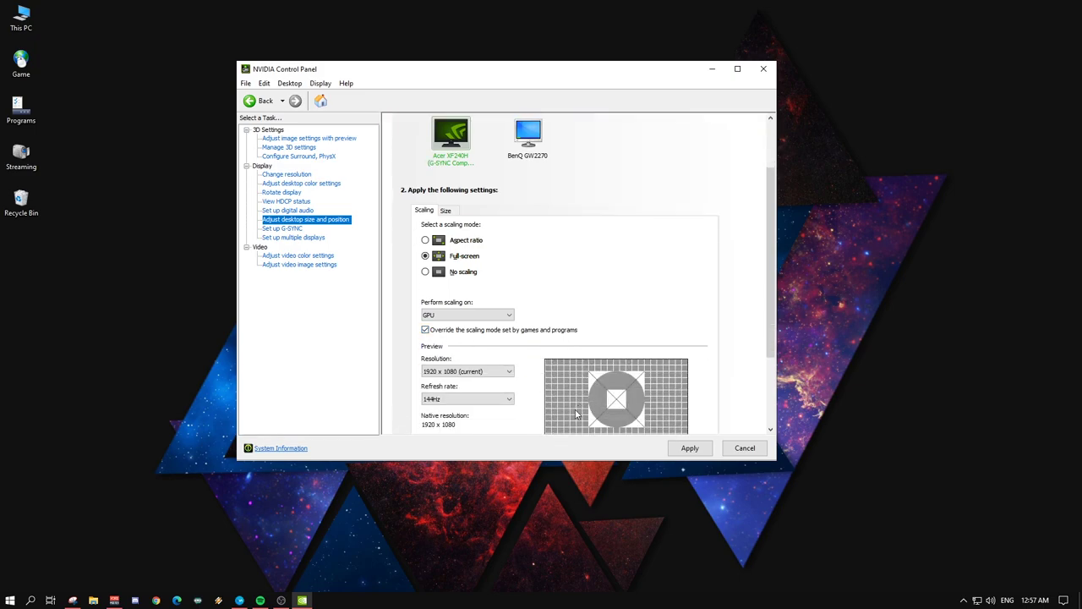
left_click(682, 450)
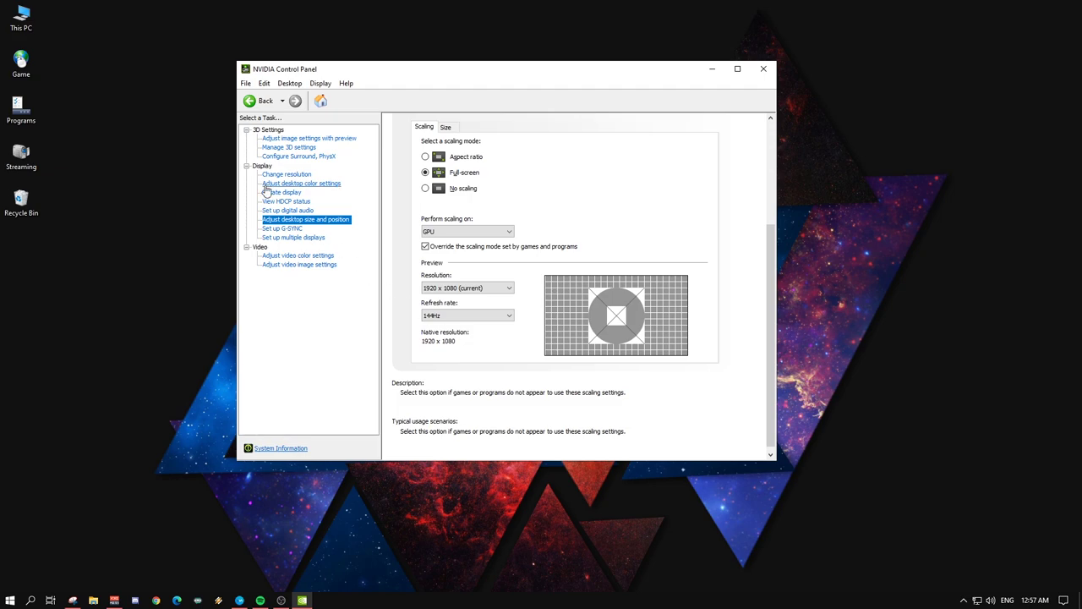
Choose the NVIDIA settings for the Acer XF240H's video color adjustments and open the advanced options.
left_click(269, 229)
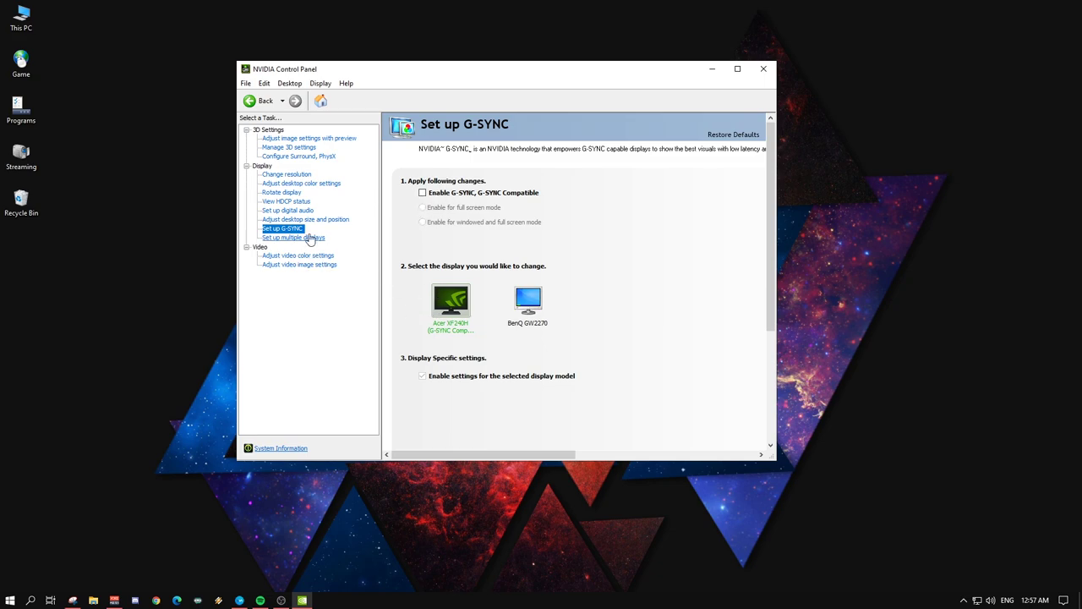
left_click(297, 255)
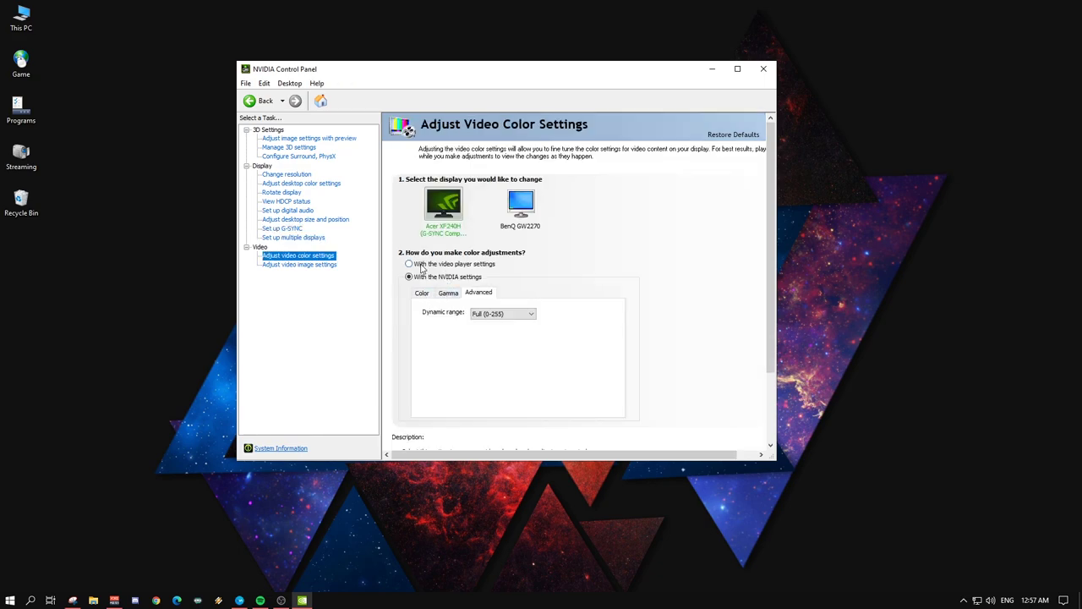
left_click(423, 267)
left_click(441, 277)
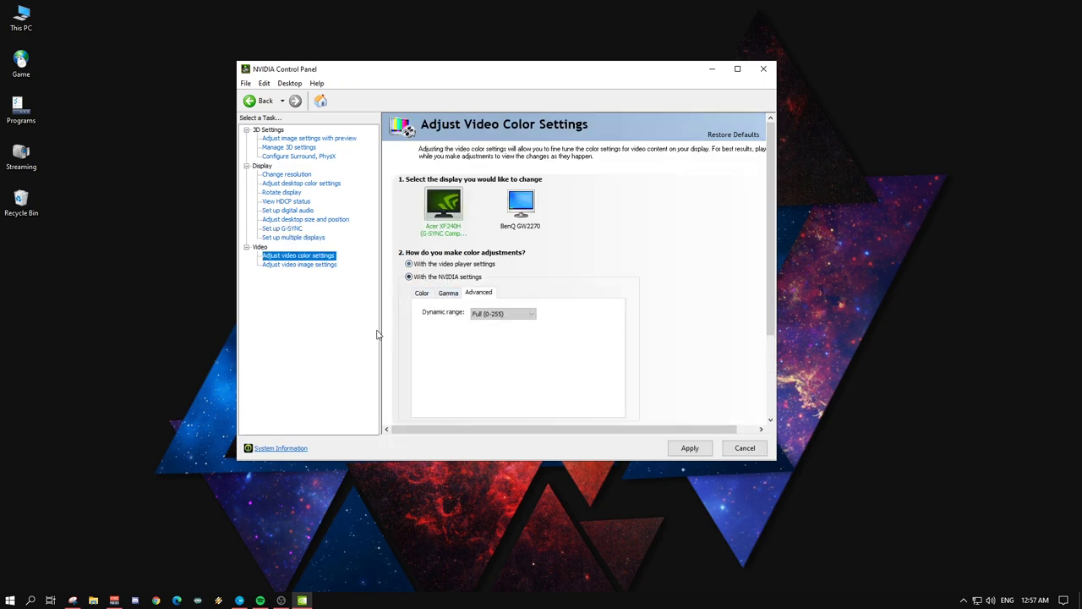
left_click(427, 292)
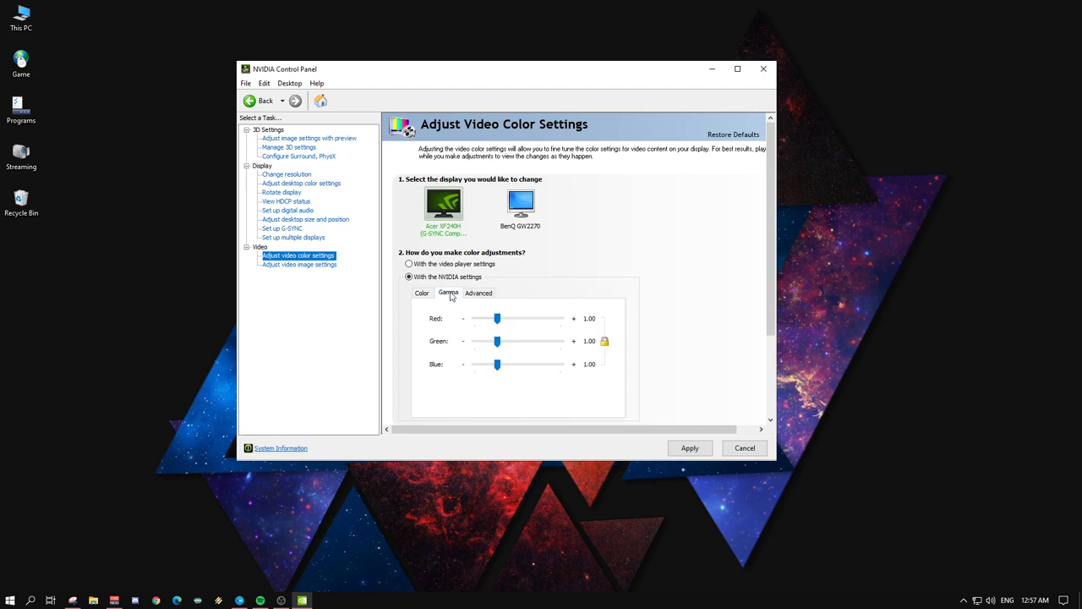
left_click(477, 293)
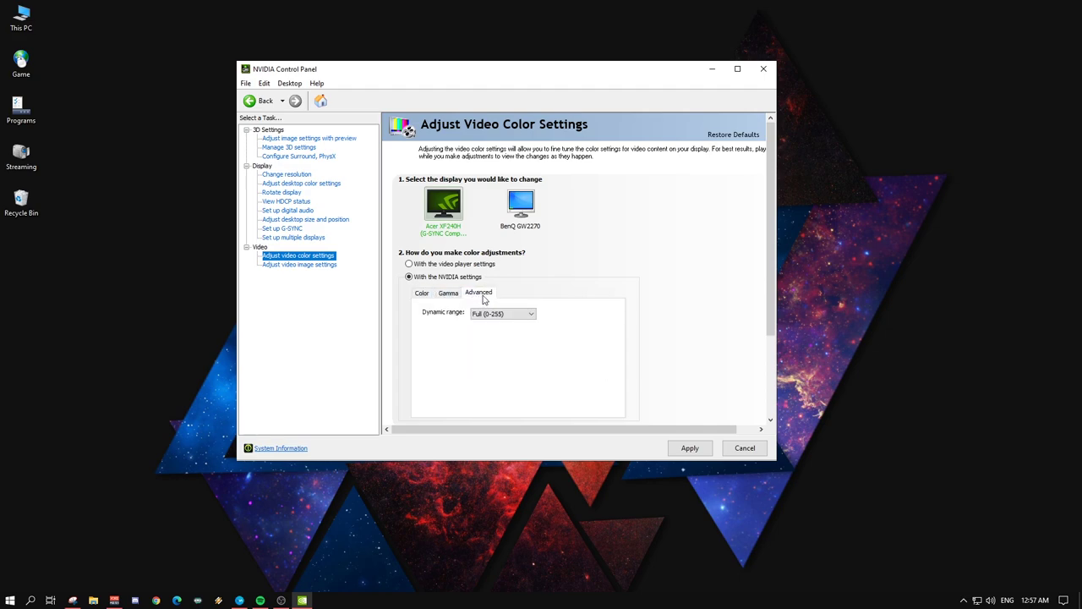
Set the video dynamic range to Full (0-255), apply it and keep the changes.
left_click(527, 316)
left_click(524, 332)
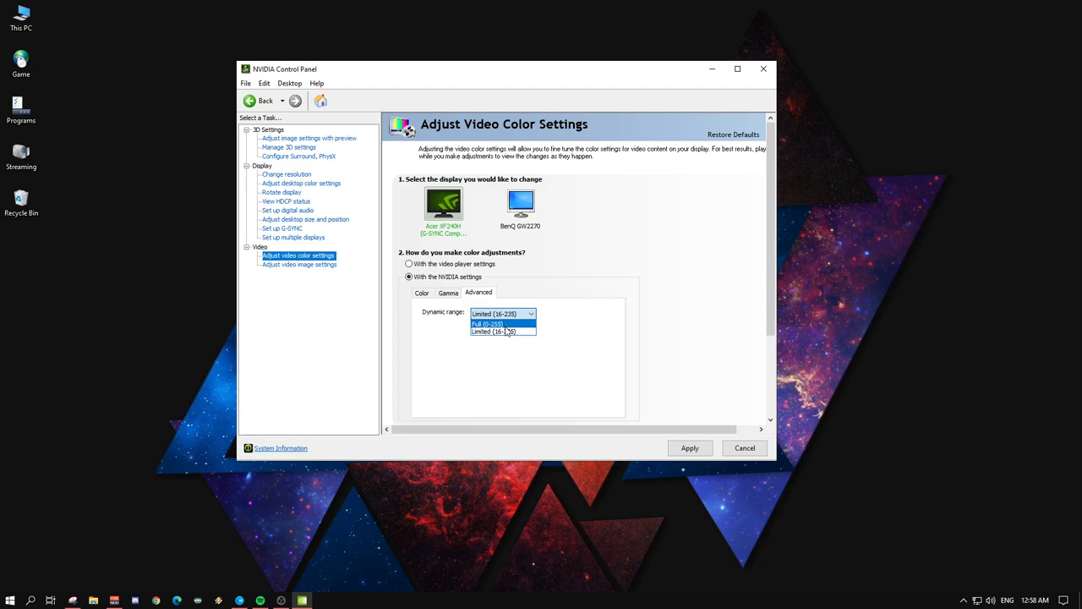
left_click(506, 325)
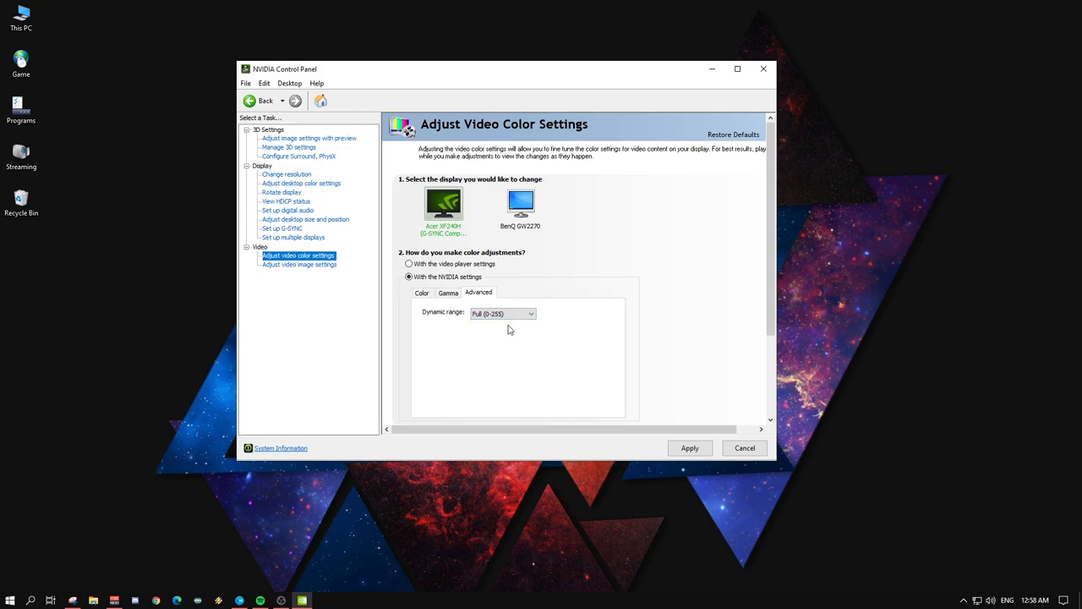
left_click(690, 448)
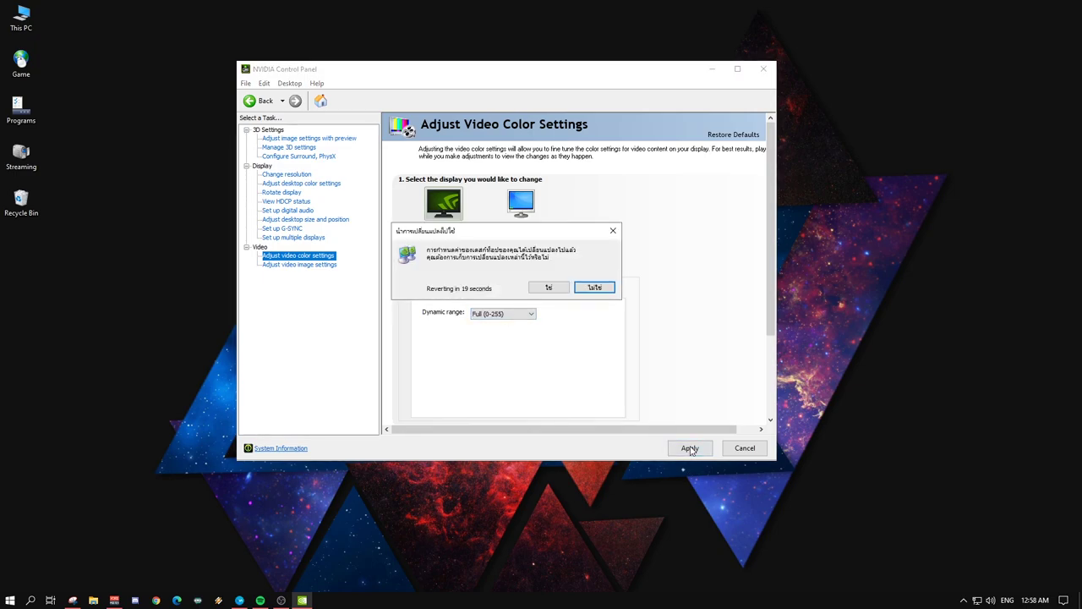
left_click(548, 288)
Close the NVIDIA Control Panel window.
left_click_drag(589, 69, 832, 27)
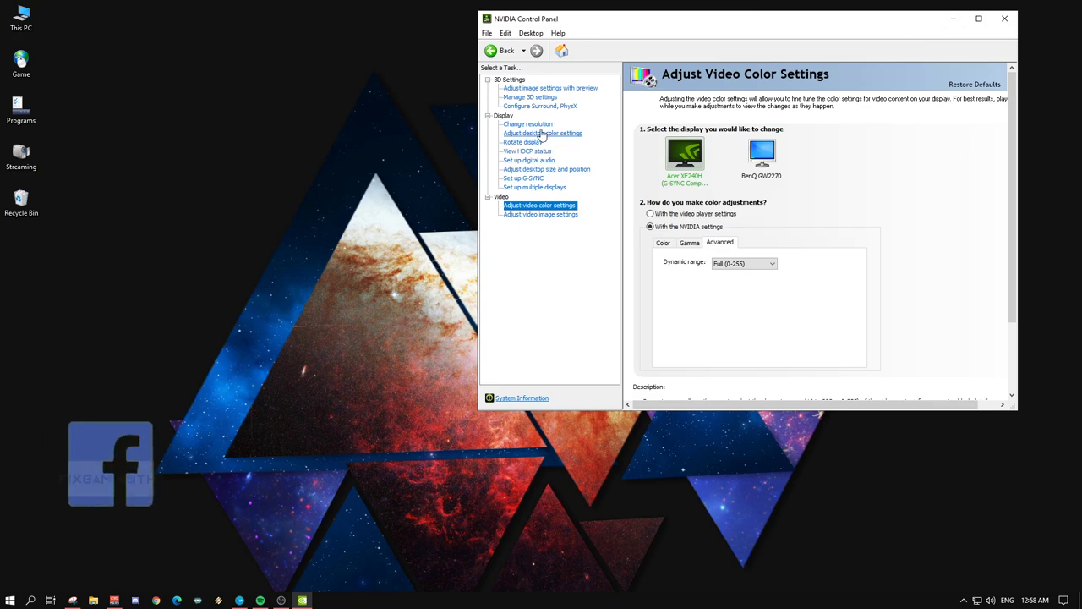
left_click(554, 214)
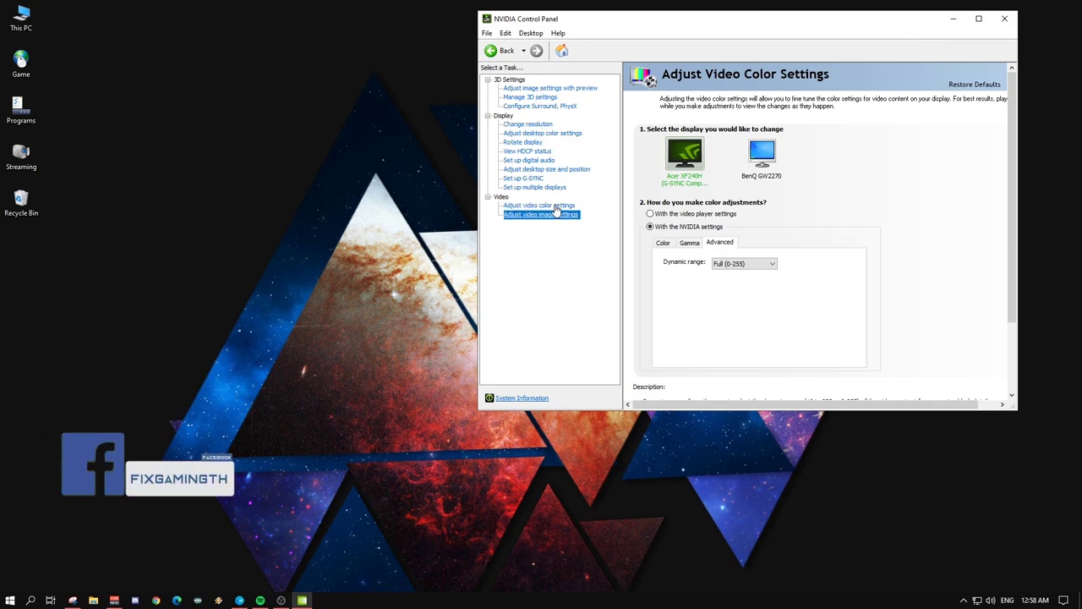
left_click(555, 206)
left_click(568, 150)
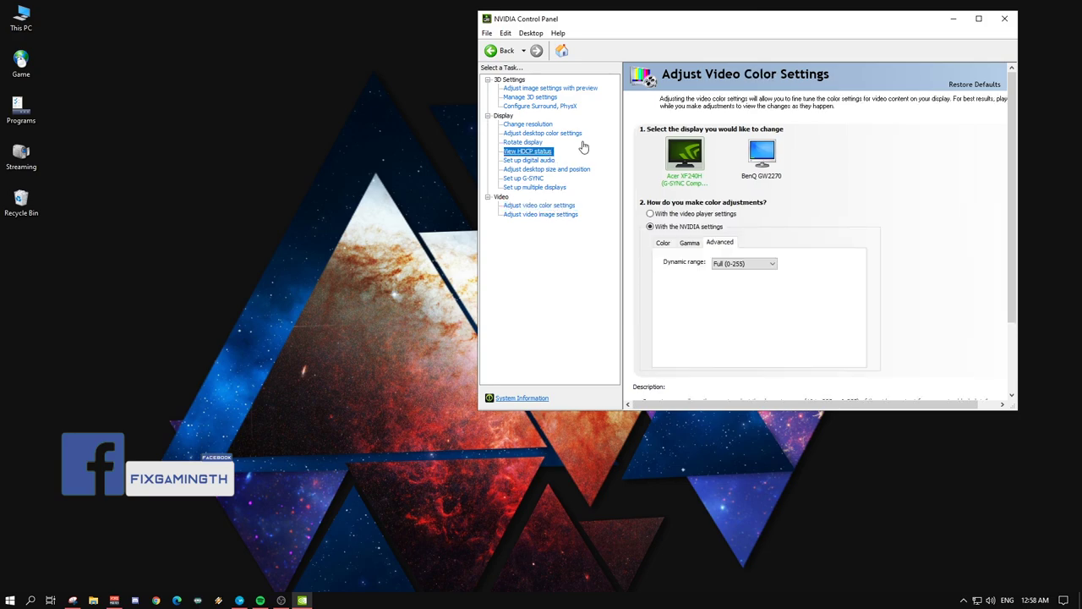
left_click(1004, 18)
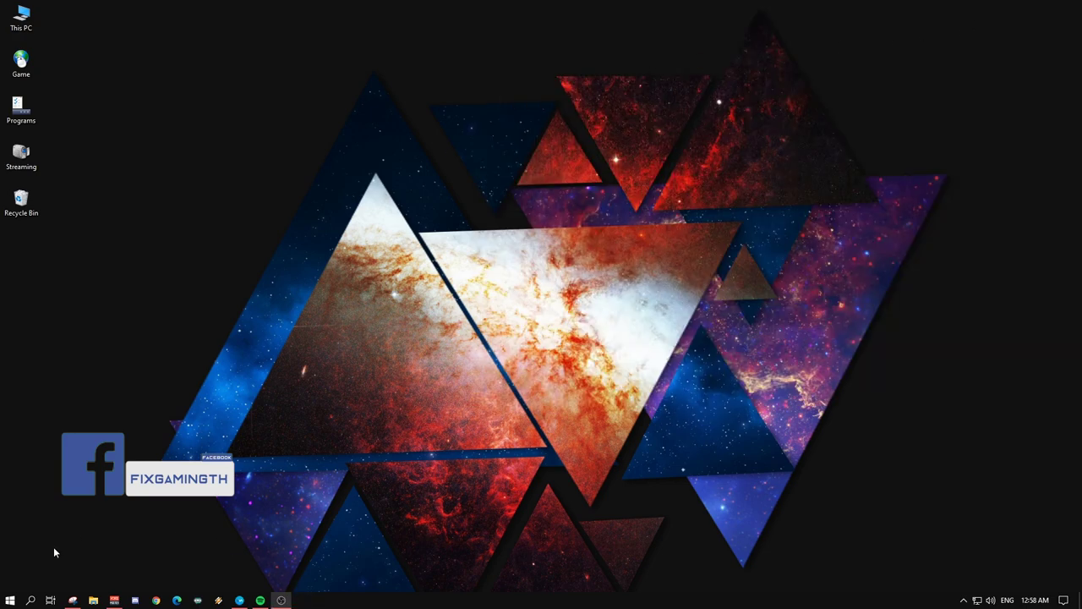
Search Windows for the power settings, open the additional power settings, and close the Settings window.
left_click(30, 600)
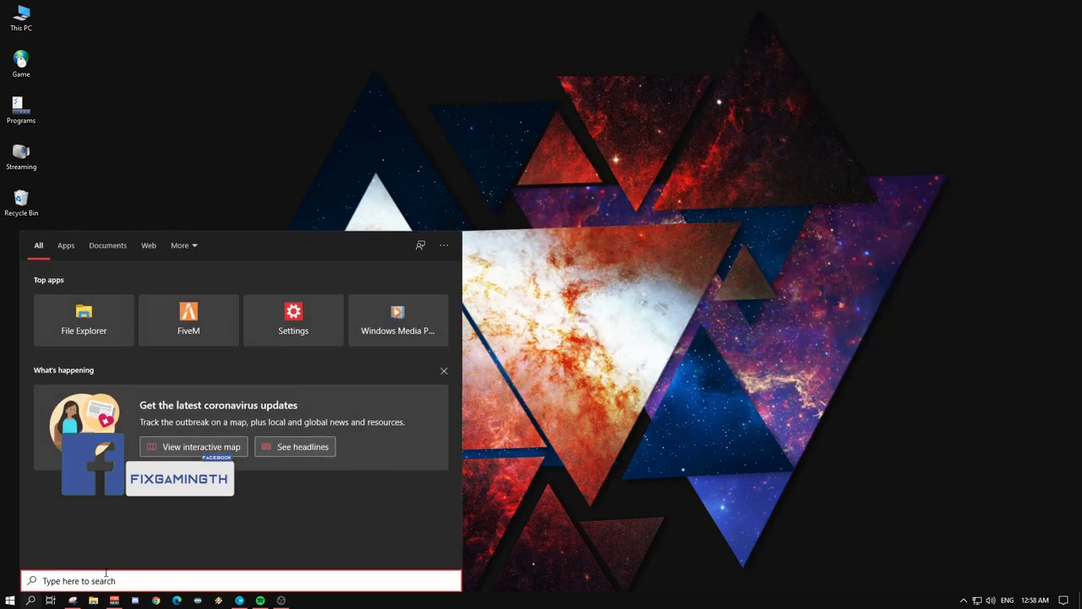
type("power")
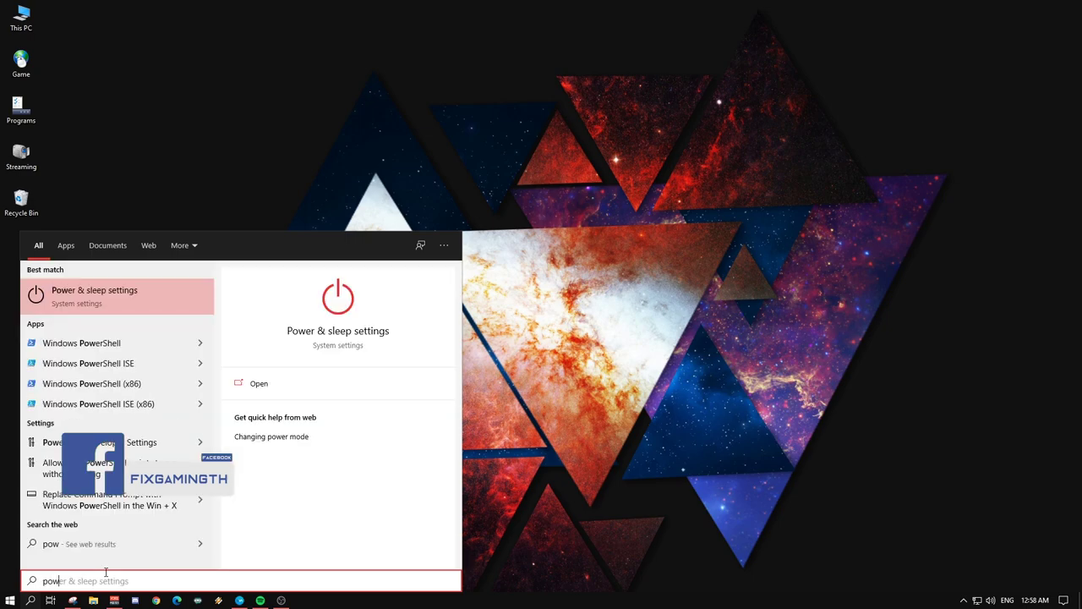
key("Return")
double_click(655, 134)
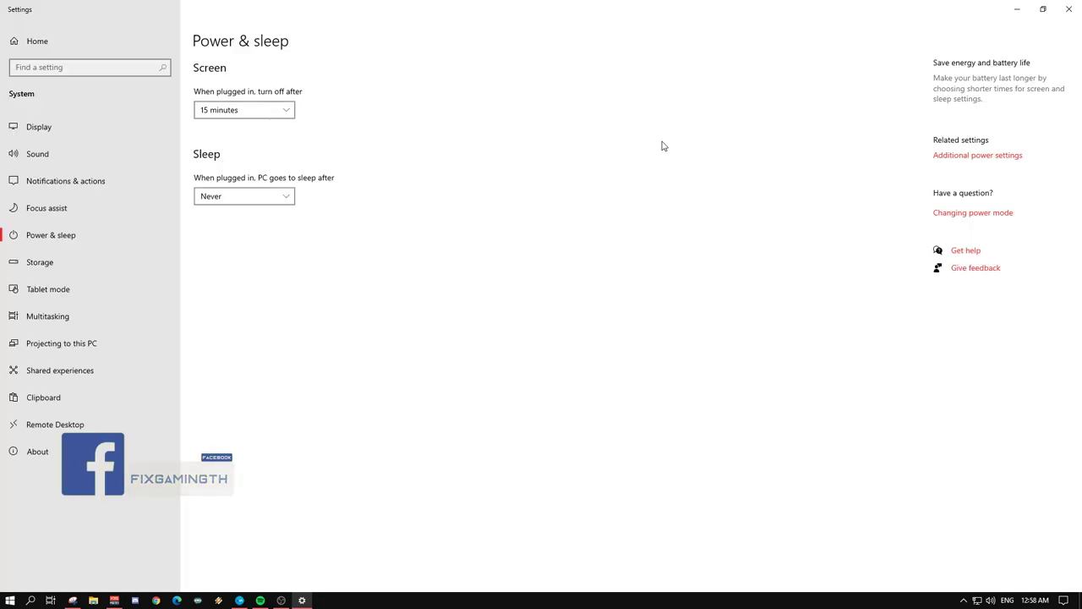
left_click(959, 159)
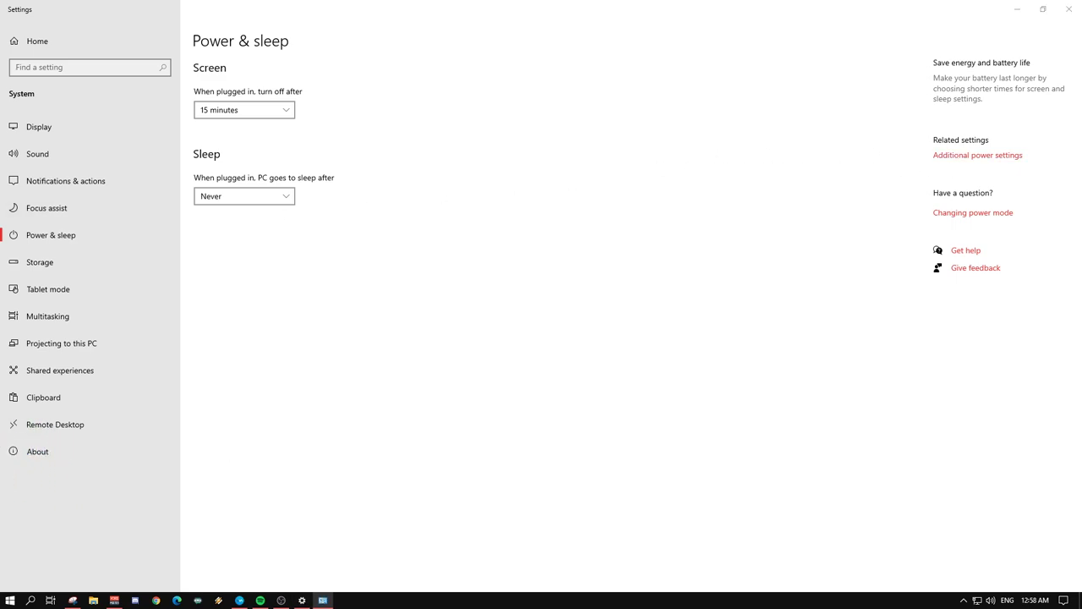
left_click(1069, 8)
left_click(448, 173)
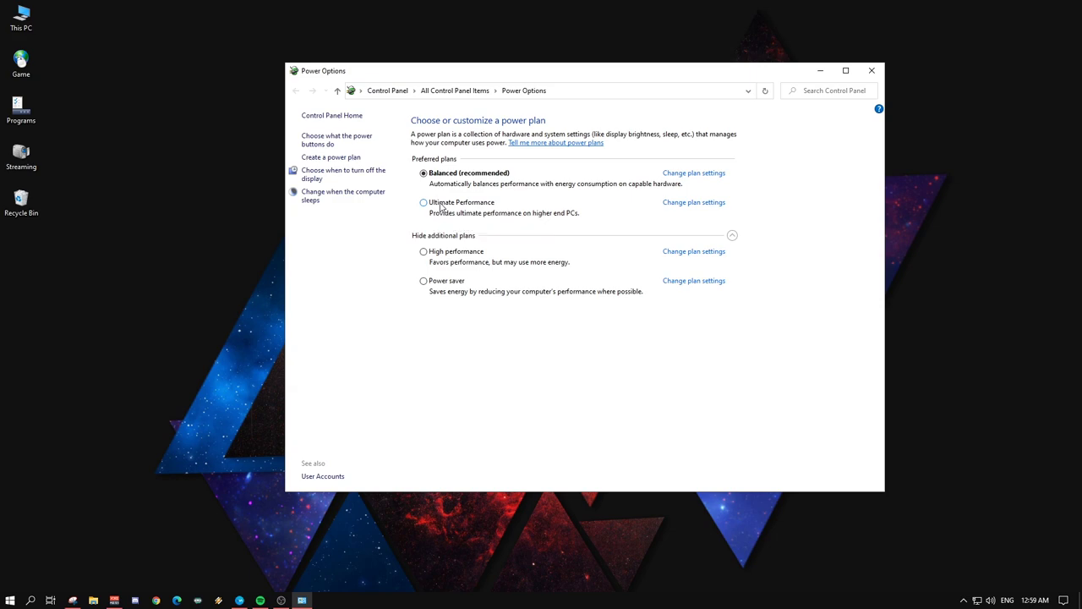
left_click(445, 205)
left_click(455, 172)
left_click(732, 235)
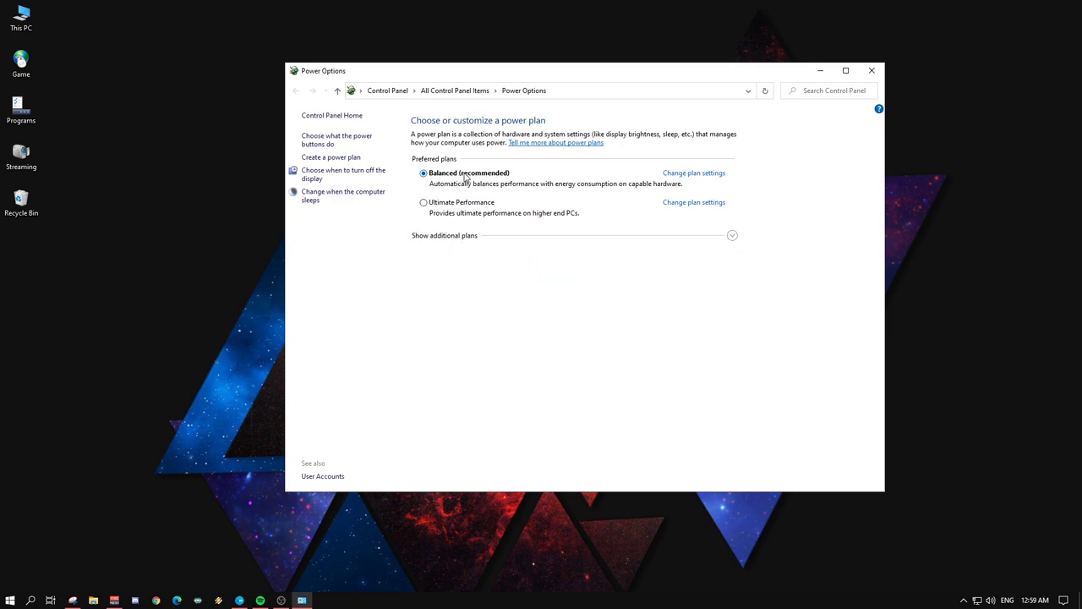
left_click(732, 237)
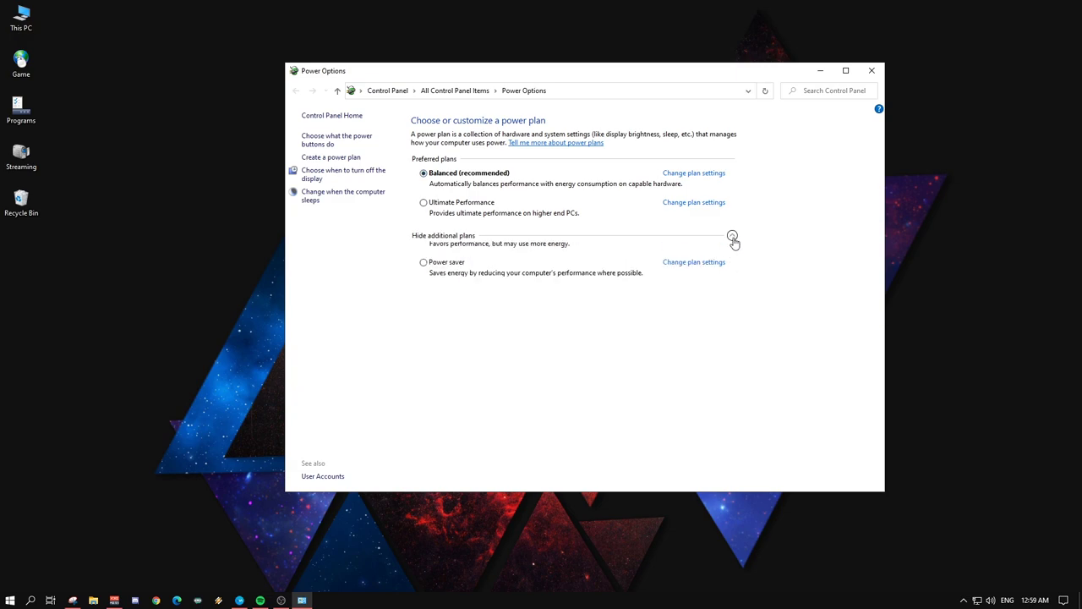
Select the High performance power plan and set its display turn-off time to 30 minutes.
left_click(465, 254)
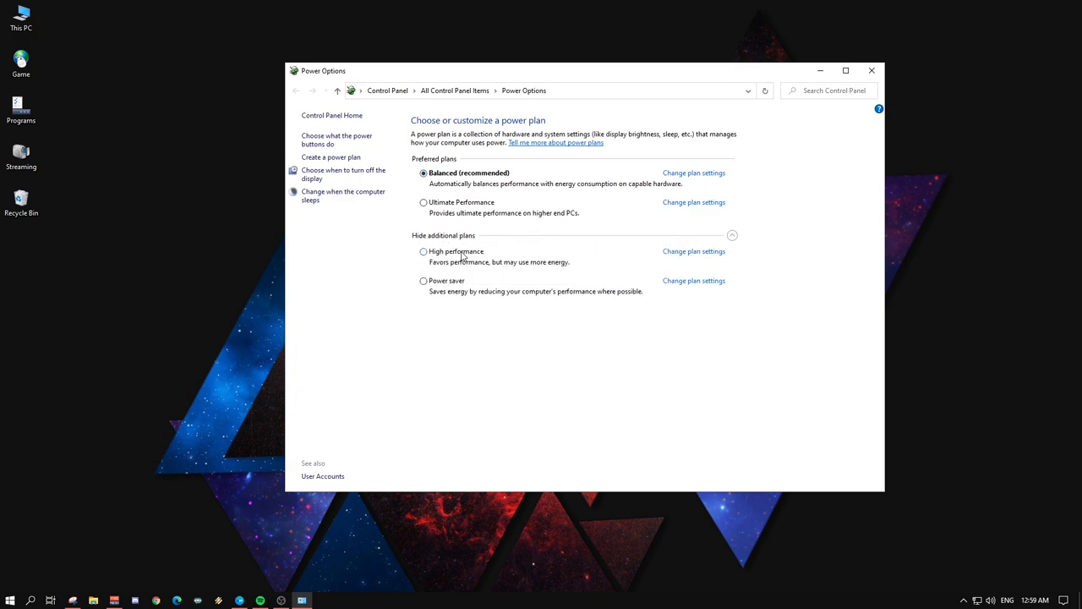
left_click(709, 253)
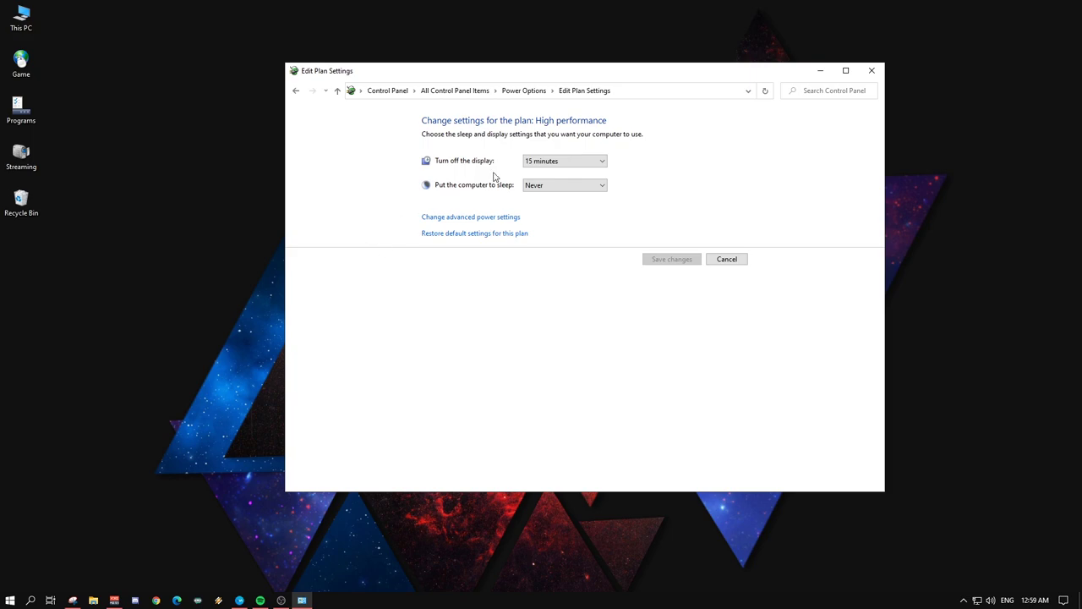
left_click(561, 162)
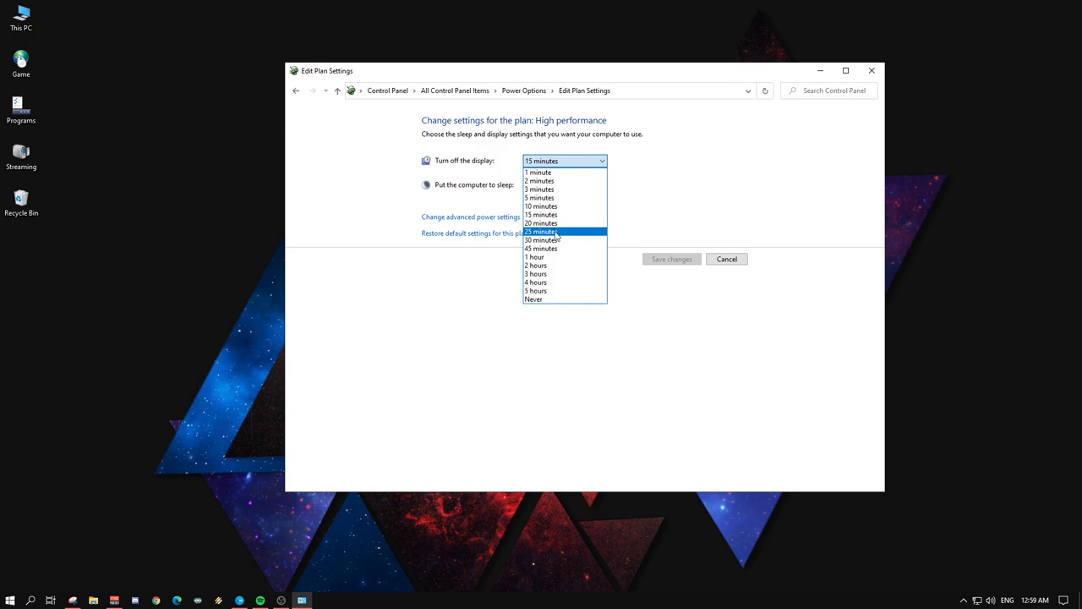
left_click(551, 240)
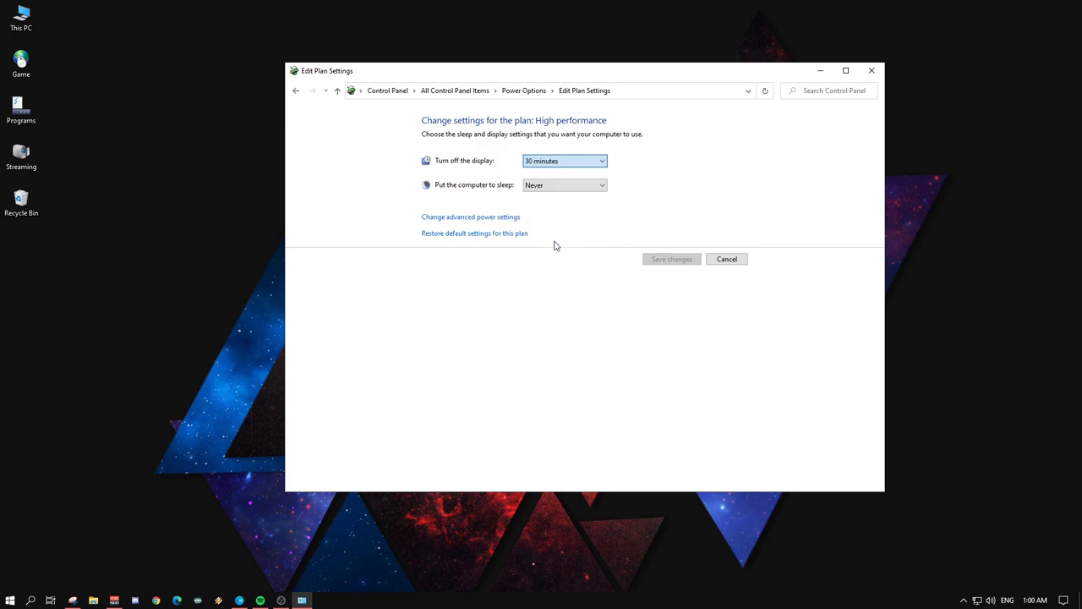
Set the High performance plan's hard disk turn-off time to 90 minutes in the advanced power settings and apply it.
left_click(471, 217)
left_click_drag(136, 25, 409, 94)
left_click(417, 199)
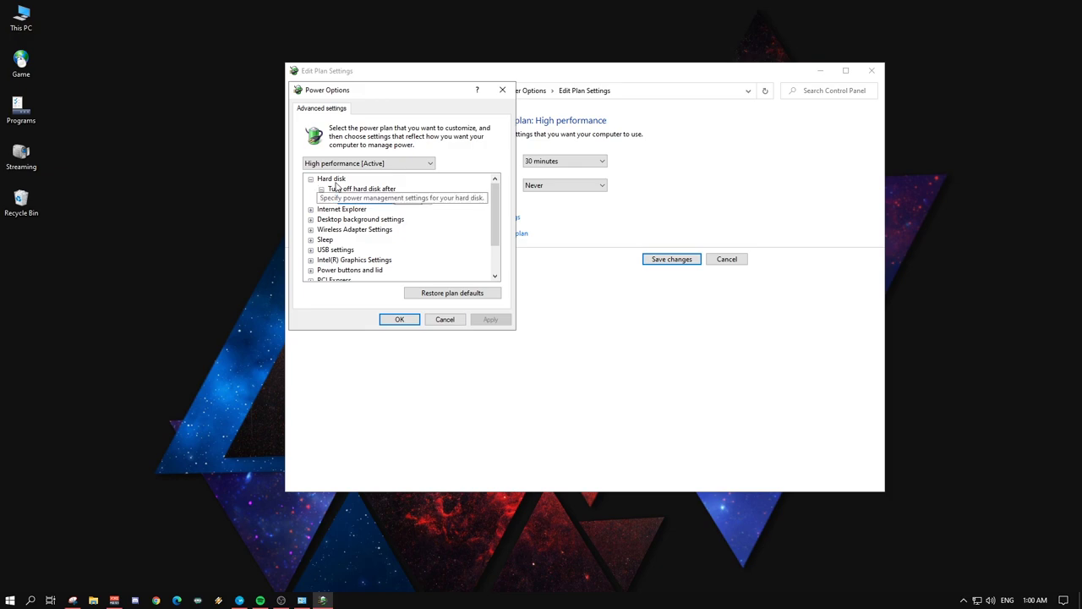
left_click(401, 198)
type("30")
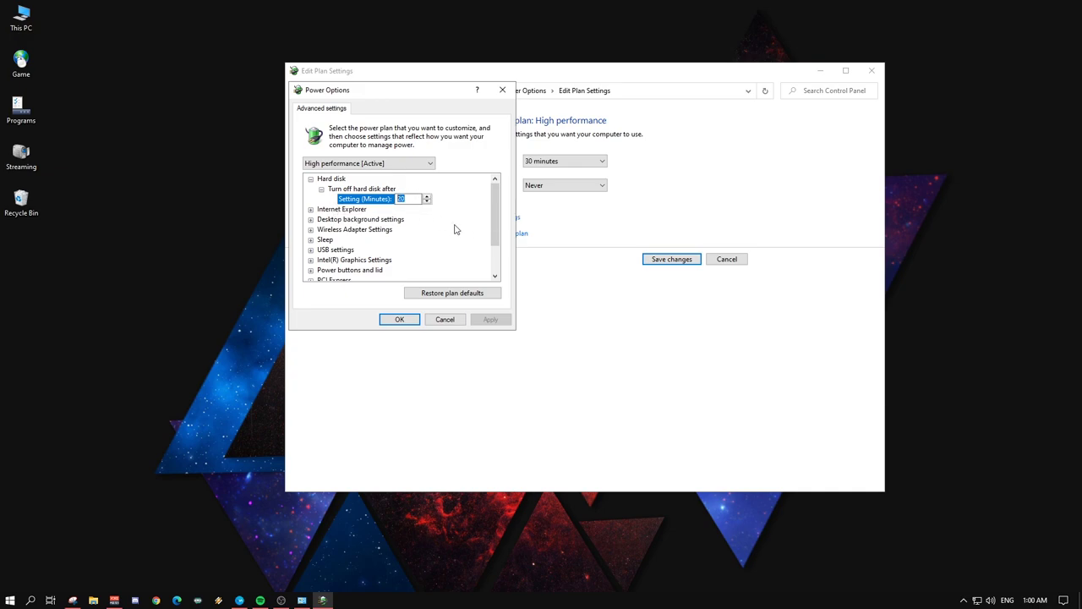
type("90")
scroll(405, 237, "down", 1)
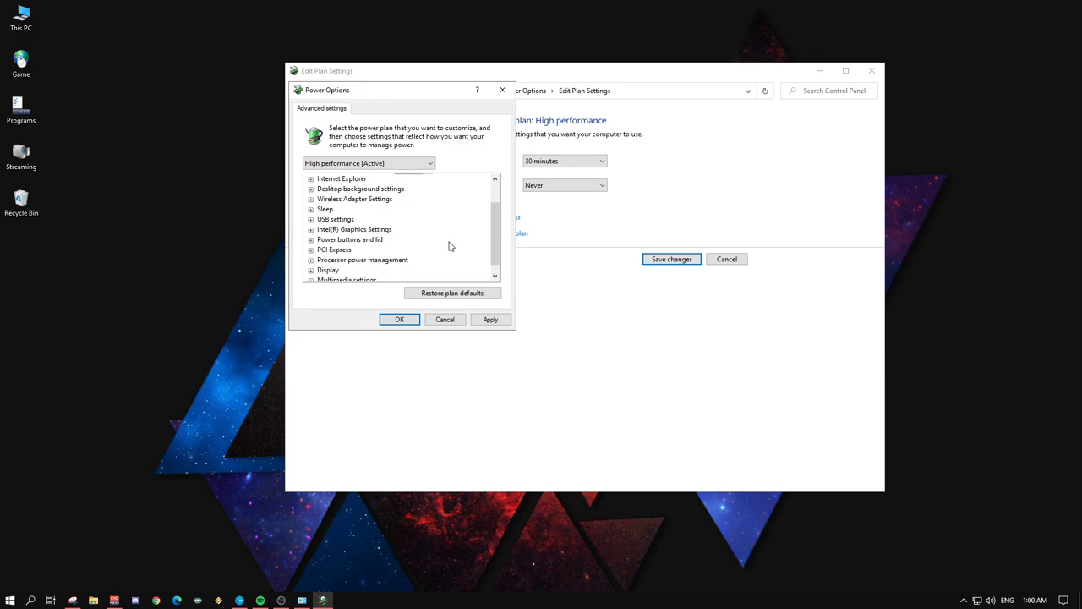
left_click(489, 325)
left_click(399, 320)
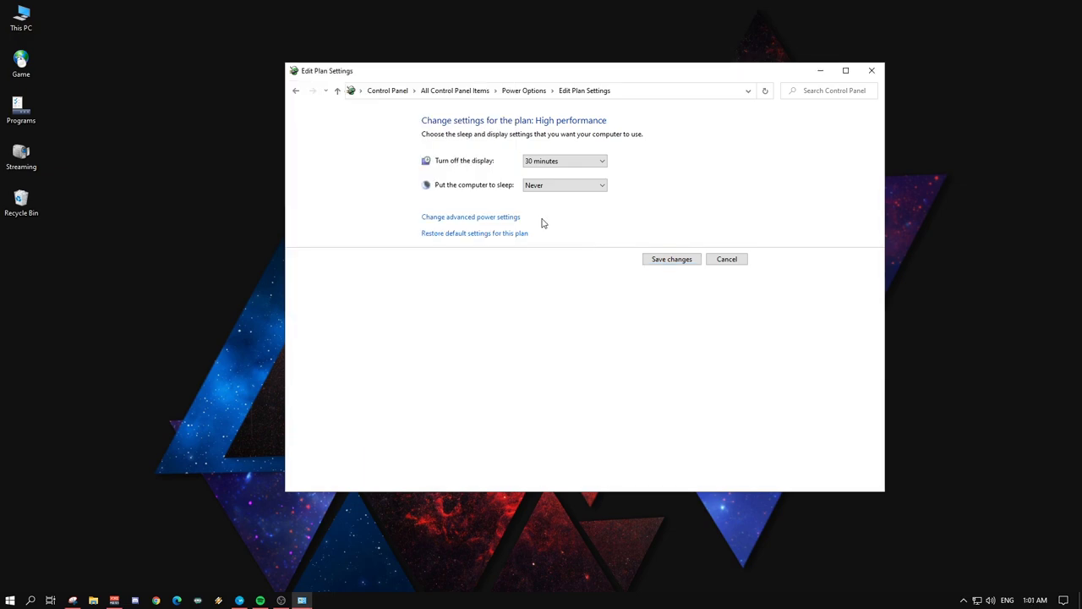
Save the High performance plan changes and return to the desktop.
left_click(689, 265)
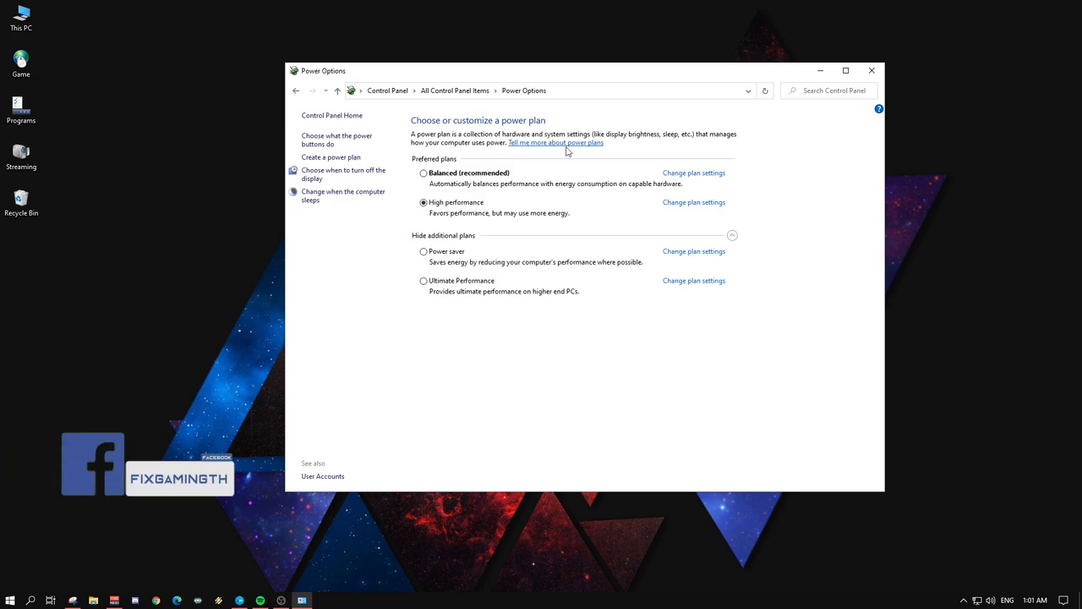
key("super+d")
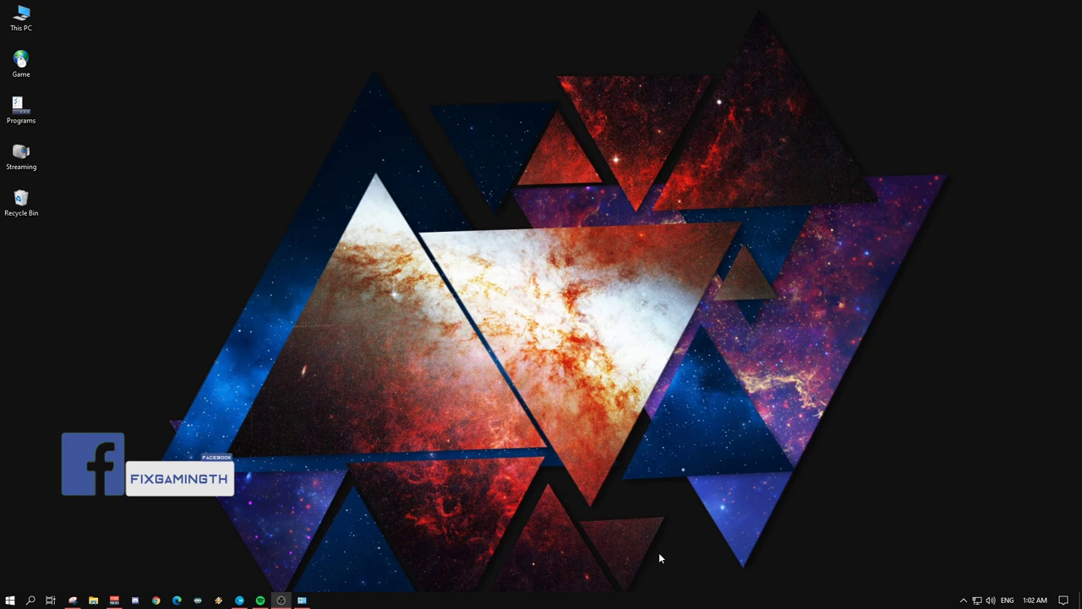